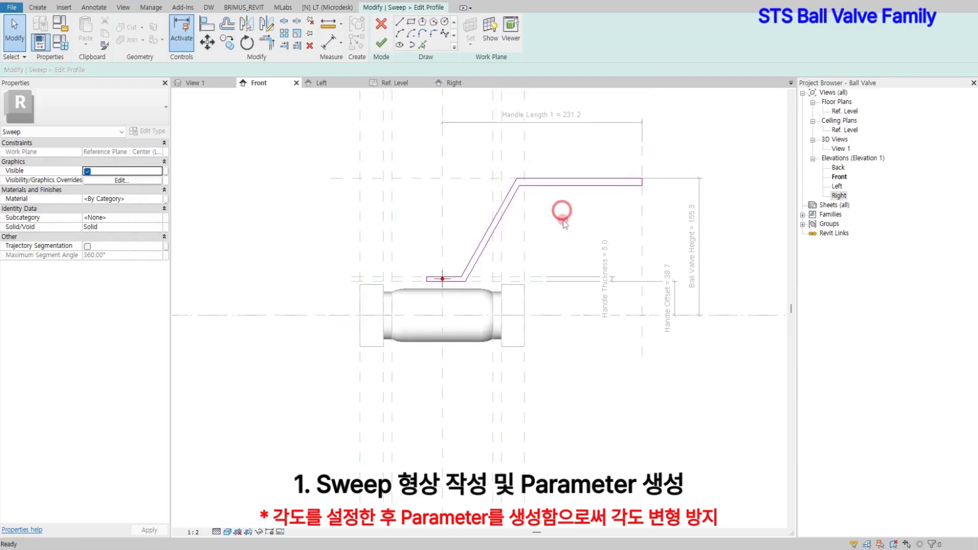
- Align the edges of the handle profile's short lower segment to the two handle thickness reference planes
{"action": "left_click", "coordinate": [208, 26]}
{"action": "scroll", "coordinate": [443, 285], "scroll_direction": "up", "scroll_amount": 3}
{"action": "left_click", "coordinate": [428, 304]}
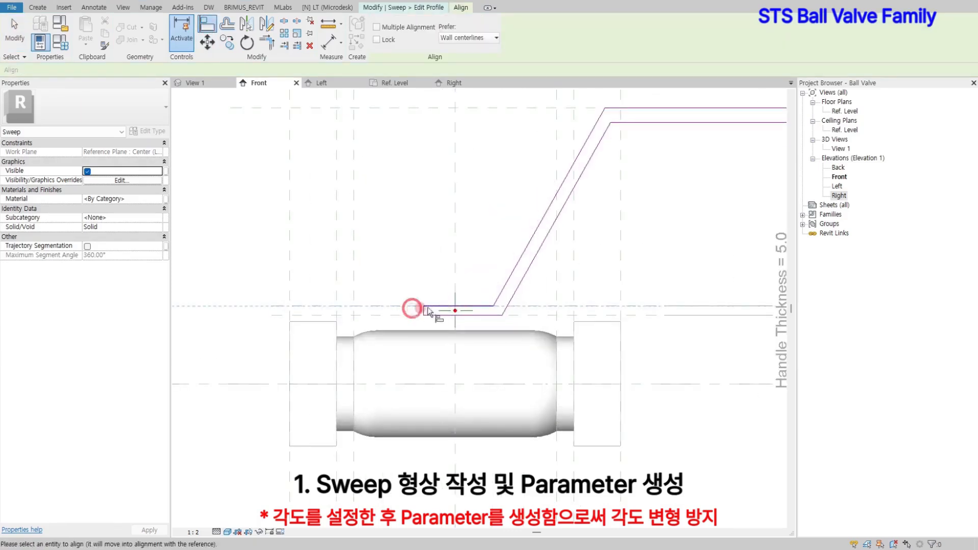
{"action": "left_click", "coordinate": [447, 335]}
- Align the profile's upper edge to the Ball Valve Height plane and its far end to the Handle Length 1 plane
{"action": "middle_click_drag", "start_coordinate": [648, 249], "coordinate": [608, 308]}
{"action": "left_click", "coordinate": [603, 167]}
{"action": "left_click", "coordinate": [603, 167]}
{"action": "left_click", "coordinate": [507, 147]}
{"action": "scroll", "coordinate": [586, 204], "scroll_direction": "down", "scroll_amount": 1}
{"action": "middle_click_drag", "start_coordinate": [723, 232], "coordinate": [607, 237]}
{"action": "left_click", "coordinate": [643, 187]}
{"action": "left_click", "coordinate": [664, 306]}
{"action": "scroll", "coordinate": [657, 278], "scroll_direction": "down", "scroll_amount": 1}
{"action": "middle_click_drag", "start_coordinate": [527, 283], "coordinate": [576, 284]}
{"action": "key", "text": "Escape"}
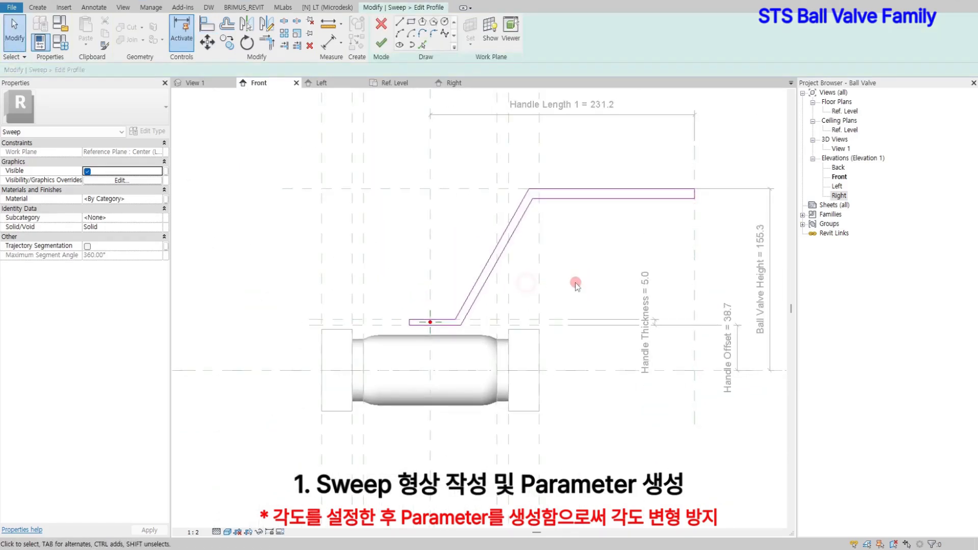
- Dimension the lower segment's outer end and its lower bend corner from the vertical centre reference plane
{"action": "left_click", "coordinate": [329, 41]}
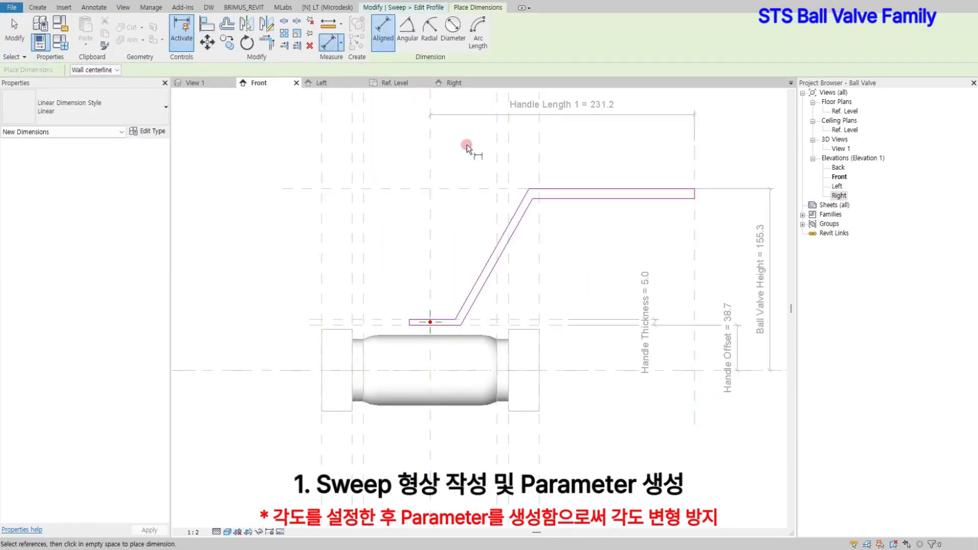
{"action": "scroll", "coordinate": [428, 337], "scroll_direction": "up", "scroll_amount": 1}
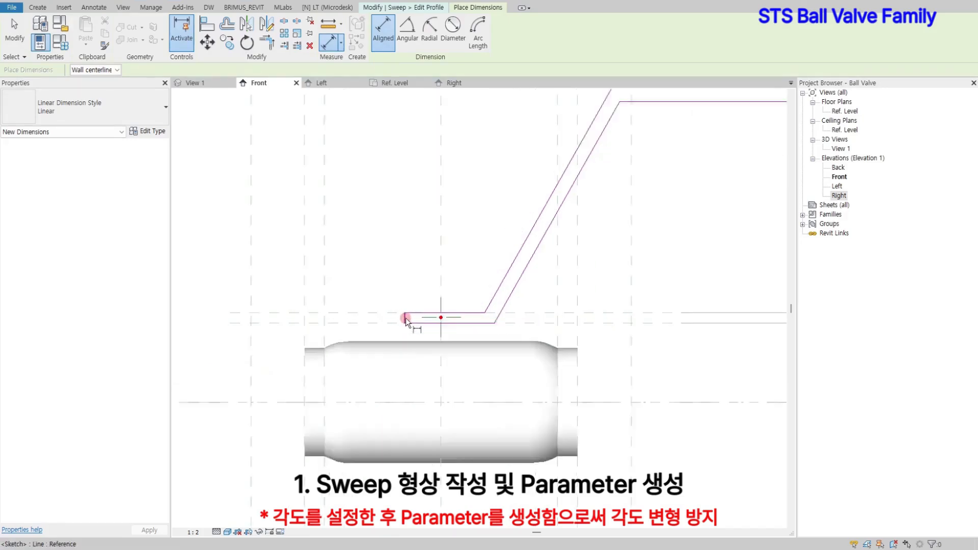
{"action": "scroll", "coordinate": [407, 322], "scroll_direction": "up", "scroll_amount": 1}
{"action": "left_click", "coordinate": [446, 301]}
{"action": "left_click", "coordinate": [495, 172]}
{"action": "left_click", "coordinate": [482, 260]}
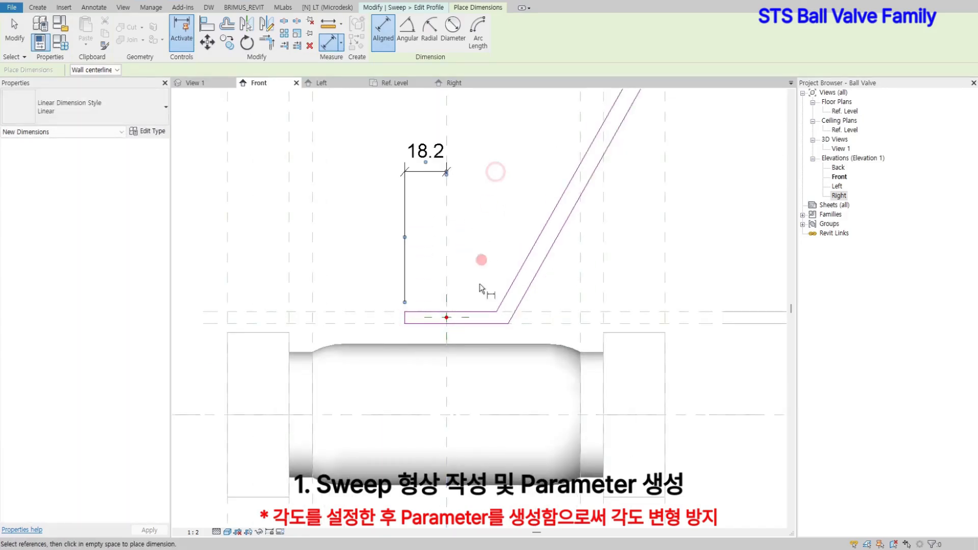
{"action": "left_click", "coordinate": [450, 345]}
{"action": "left_click", "coordinate": [510, 325]}
{"action": "left_click", "coordinate": [518, 393]}
{"action": "scroll", "coordinate": [527, 392], "scroll_direction": "down", "scroll_amount": 1}
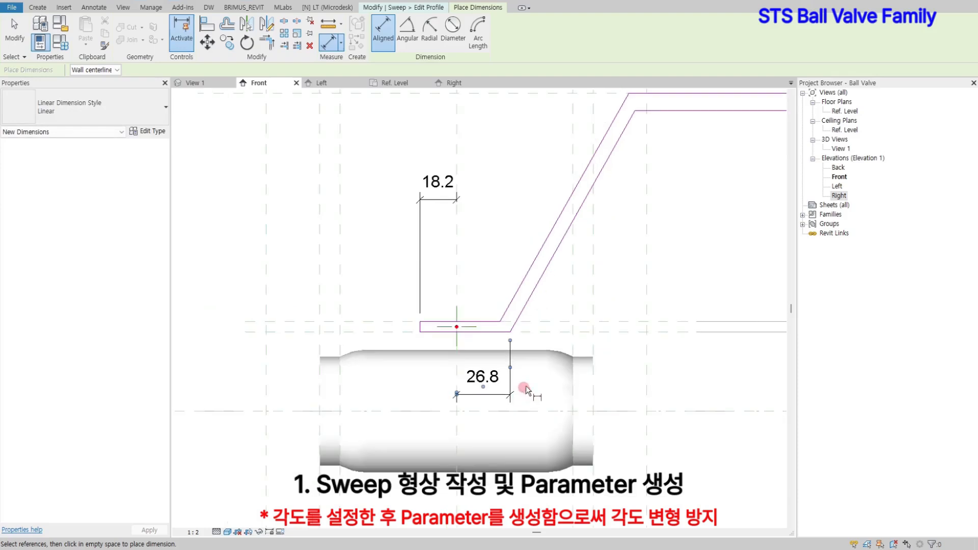
- Add aligned dimensions across the thickness of the handle profile's sloped segment and its upper horizontal segment
{"action": "middle_click_drag", "start_coordinate": [653, 283], "coordinate": [566, 343]}
{"action": "left_click", "coordinate": [496, 234]}
{"action": "left_click", "coordinate": [505, 242]}
{"action": "scroll", "coordinate": [521, 230], "scroll_direction": "down", "scroll_amount": 1}
{"action": "left_click", "coordinate": [593, 134]}
{"action": "left_click", "coordinate": [621, 173]}
{"action": "left_click", "coordinate": [623, 185]}
{"action": "middle_click_drag", "start_coordinate": [663, 228], "coordinate": [594, 230]}
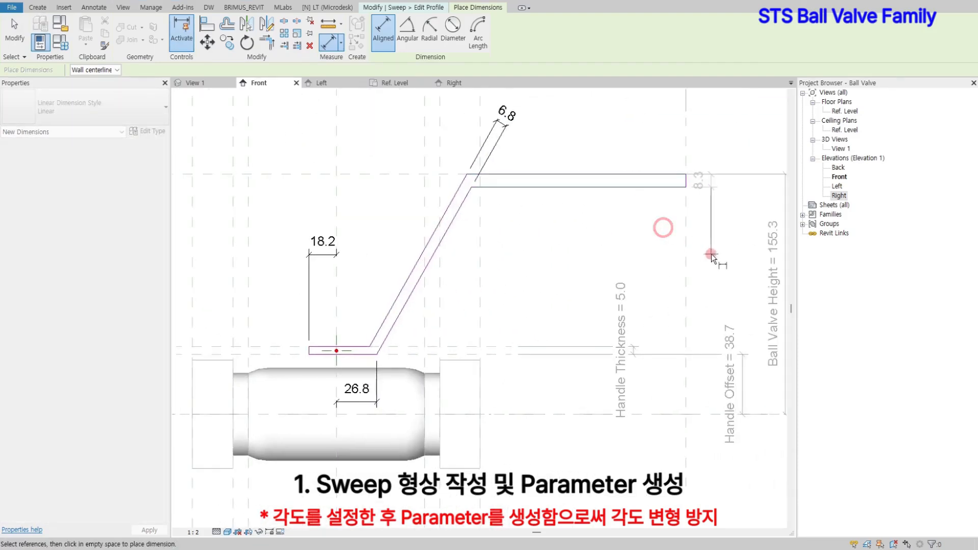
{"action": "left_click", "coordinate": [717, 259]}
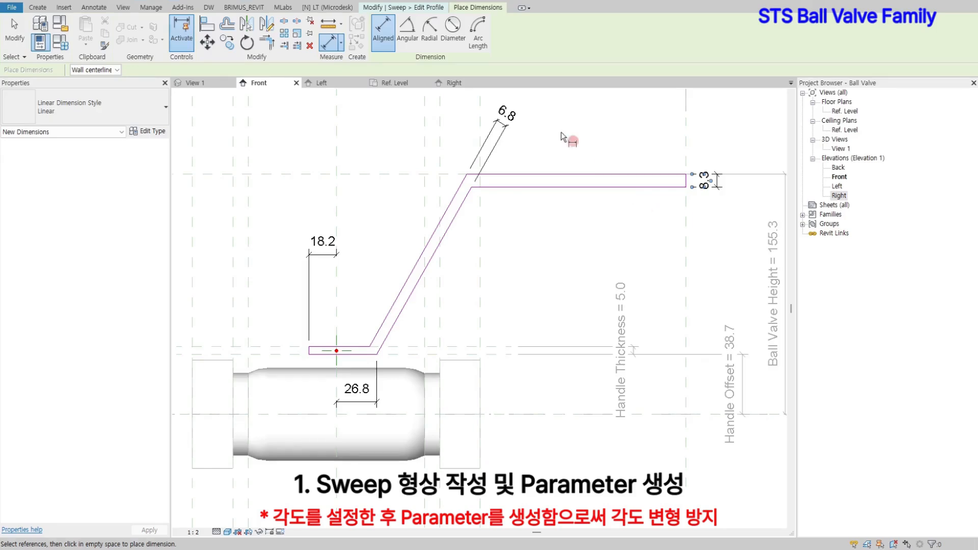
- Add angular dimensions at the upper and lower bends of the handle profile
{"action": "left_click", "coordinate": [407, 28]}
{"action": "left_click", "coordinate": [470, 198]}
{"action": "left_click", "coordinate": [488, 187]}
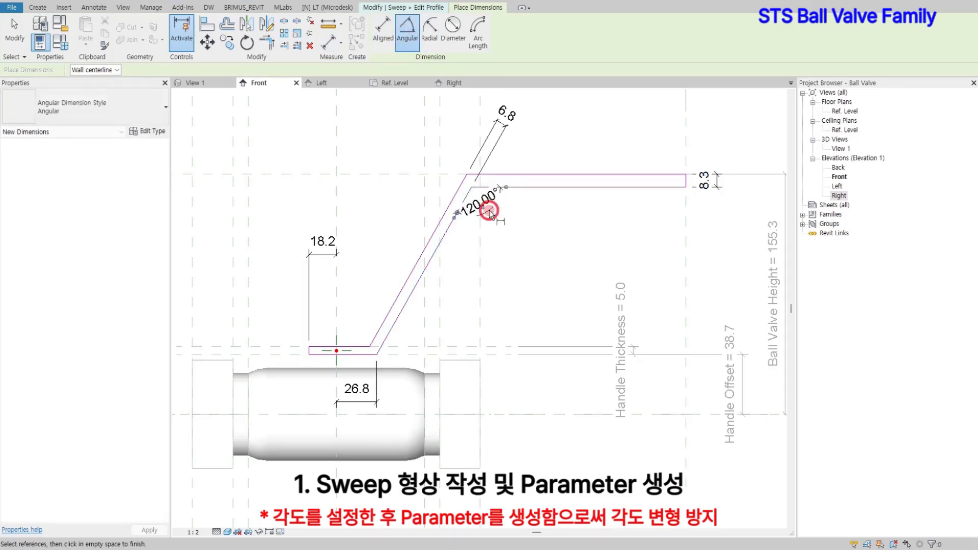
{"action": "left_click", "coordinate": [376, 335]}
{"action": "left_click", "coordinate": [361, 347]}
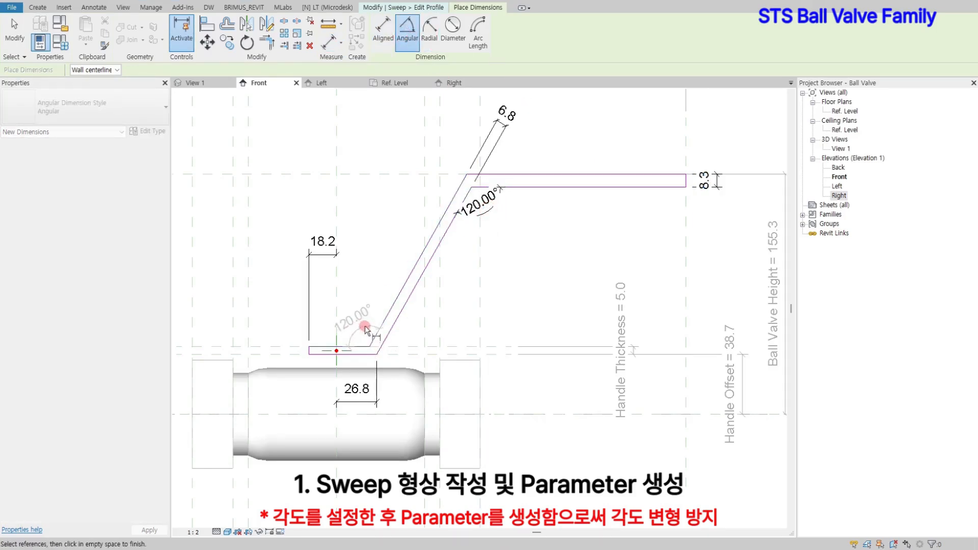
{"action": "left_click", "coordinate": [366, 324]}
{"action": "key", "text": "Escape"}
- Label both lower-segment length dimensions with a new instance parameter Handle Length 2, grouped under Other
{"action": "middle_click_drag", "start_coordinate": [379, 274], "coordinate": [398, 236]}
{"action": "left_click", "coordinate": [343, 209]}
{"action": "left_click", "coordinate": [371, 364], "text": "ctrl"}
{"action": "left_click", "coordinate": [479, 31]}
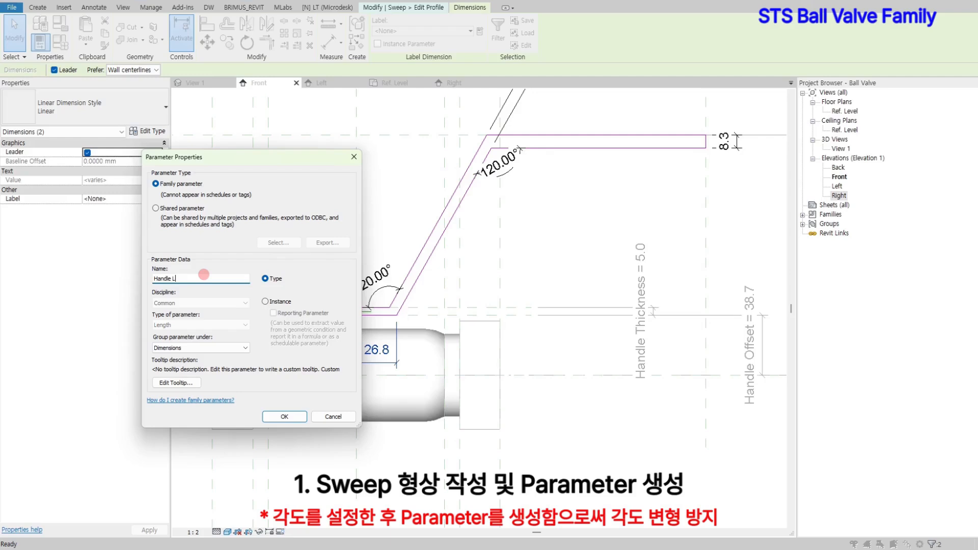
{"action": "left_click", "coordinate": [204, 348]}
{"action": "left_click", "coordinate": [204, 309]}
{"action": "left_click", "coordinate": [284, 301]}
{"action": "left_click", "coordinate": [273, 417]}
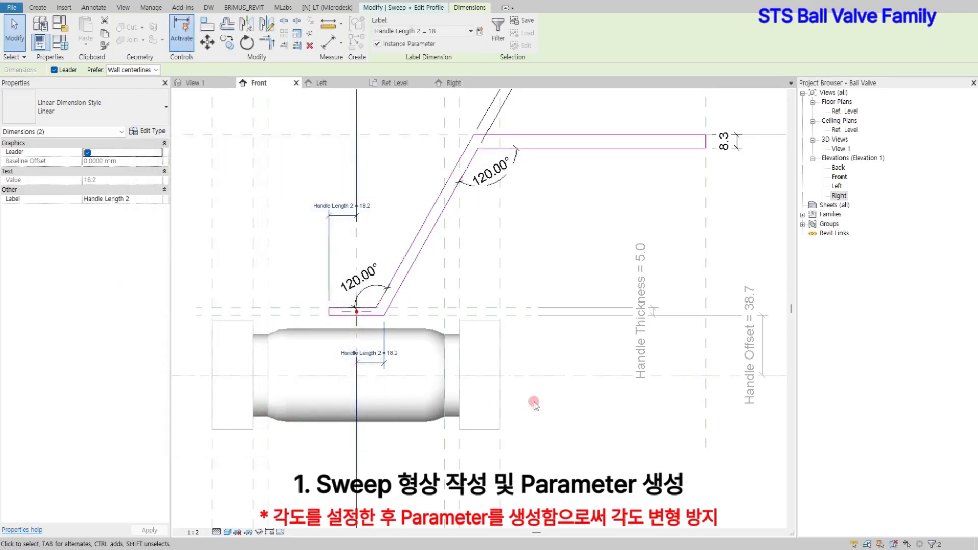
{"action": "left_click", "coordinate": [559, 422]}
- Label the thickness dimensions of the sloped and upper segments with the existing Handle Thickness parameter
{"action": "scroll", "coordinate": [554, 343], "scroll_direction": "down", "scroll_amount": 2}
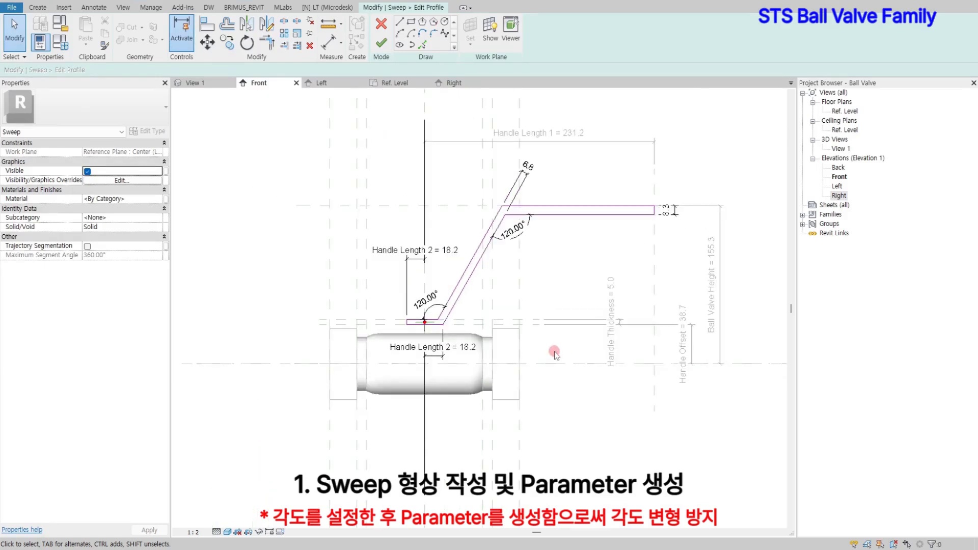
{"action": "left_click", "coordinate": [516, 187]}
{"action": "left_click", "coordinate": [667, 210], "text": "ctrl"}
{"action": "left_click", "coordinate": [432, 31]}
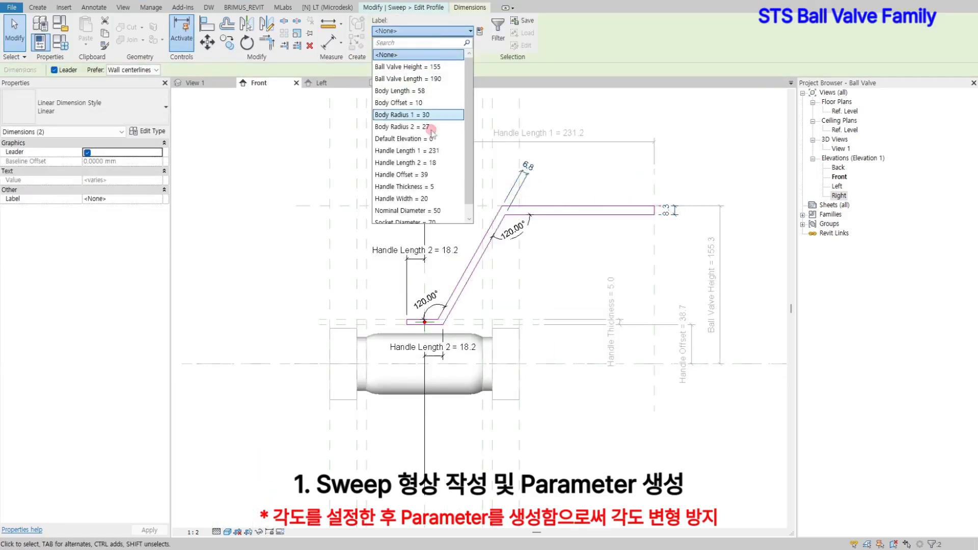
{"action": "left_click", "coordinate": [418, 187]}
{"action": "left_click", "coordinate": [562, 324]}
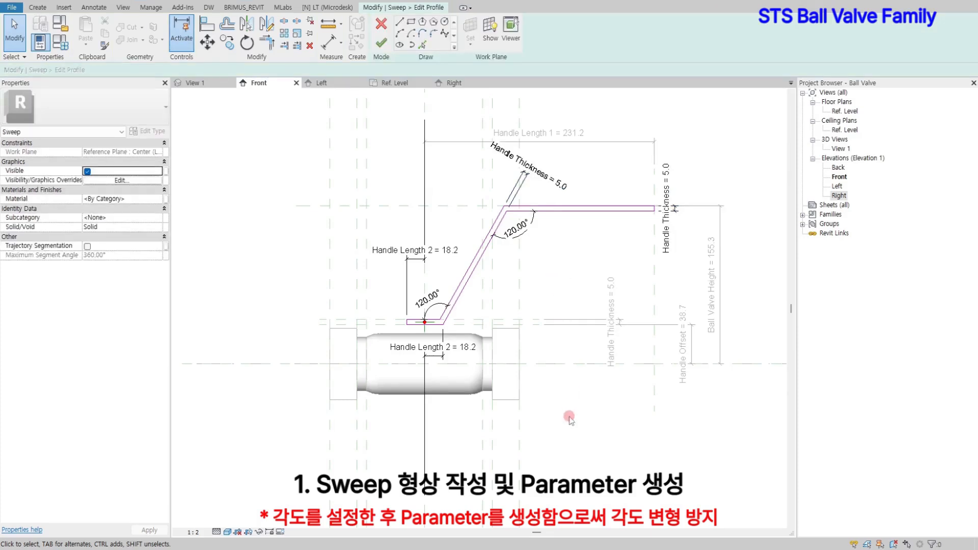
- Finish the profile sketch and the sweep to complete the handle solid
{"action": "scroll", "coordinate": [570, 418], "scroll_direction": "up", "scroll_amount": 1}
{"action": "left_click", "coordinate": [382, 42]}
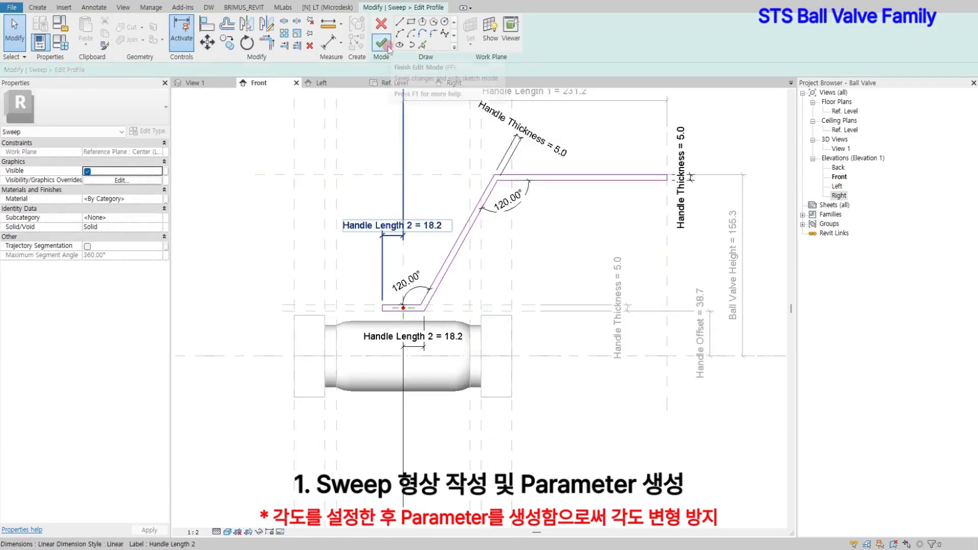
{"action": "left_click", "coordinate": [382, 43]}
- Draw two closely spaced horizontal reference planes across the valve, just above the handle's lower segment
{"action": "scroll", "coordinate": [559, 293], "scroll_direction": "down", "scroll_amount": 1}
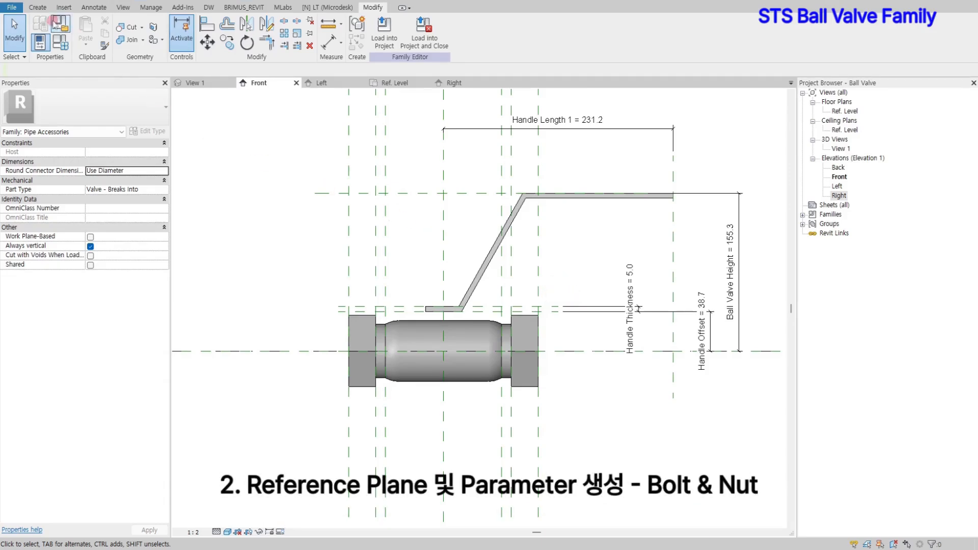
{"action": "left_click", "coordinate": [43, 8]}
{"action": "left_click", "coordinate": [580, 32]}
{"action": "scroll", "coordinate": [395, 295], "scroll_direction": "up", "scroll_amount": 2}
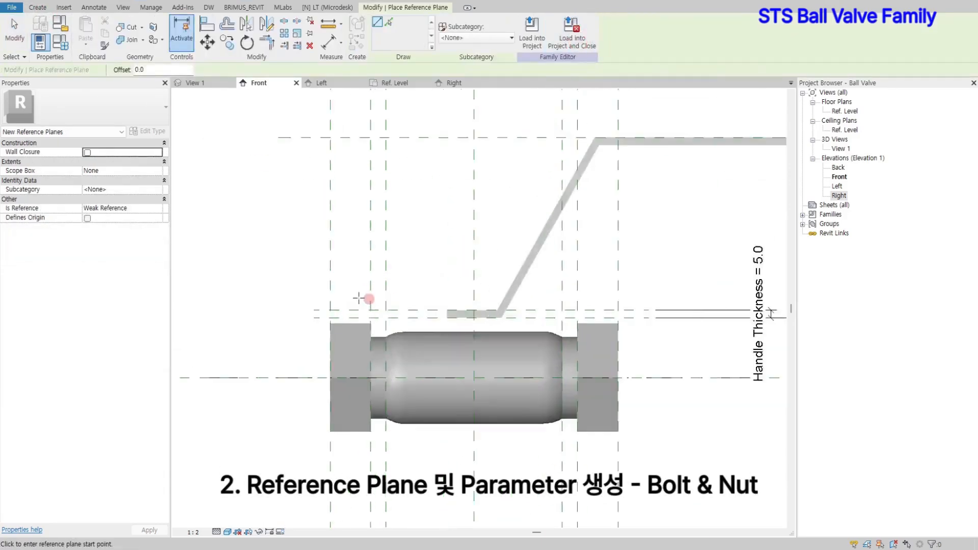
{"action": "left_click", "coordinate": [309, 290]}
{"action": "left_click", "coordinate": [637, 290]}
{"action": "left_click", "coordinate": [309, 281]}
{"action": "left_click", "coordinate": [637, 281]}
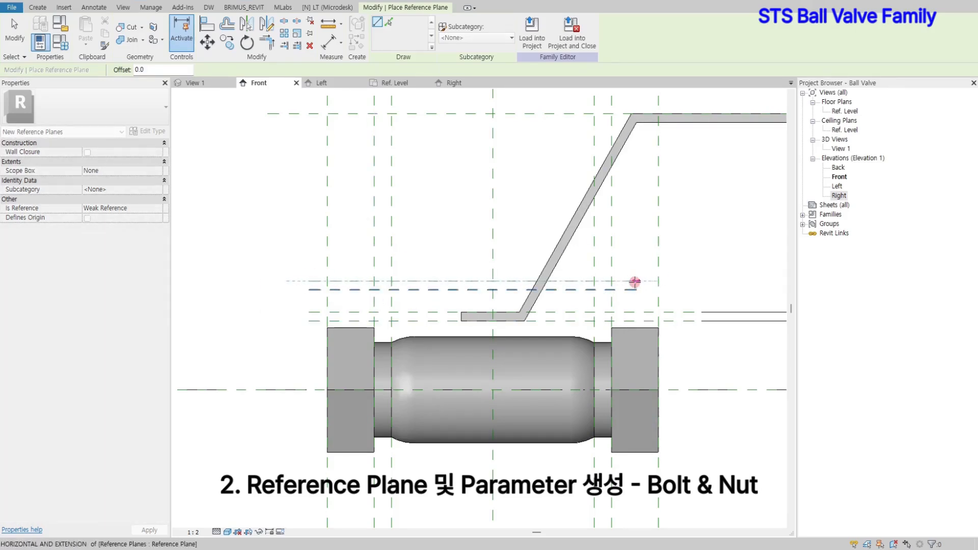
- Dimension the new planes from the handle's lower segment and from each other, labelling the gap between them Handle Thickness
{"action": "left_click", "coordinate": [326, 47]}
{"action": "left_click", "coordinate": [351, 290]}
{"action": "left_click", "coordinate": [351, 312]}
{"action": "left_click", "coordinate": [235, 339]}
{"action": "left_click", "coordinate": [349, 282]}
{"action": "left_click", "coordinate": [349, 290]}
{"action": "left_click", "coordinate": [277, 323]}
{"action": "key", "text": "Escape"}
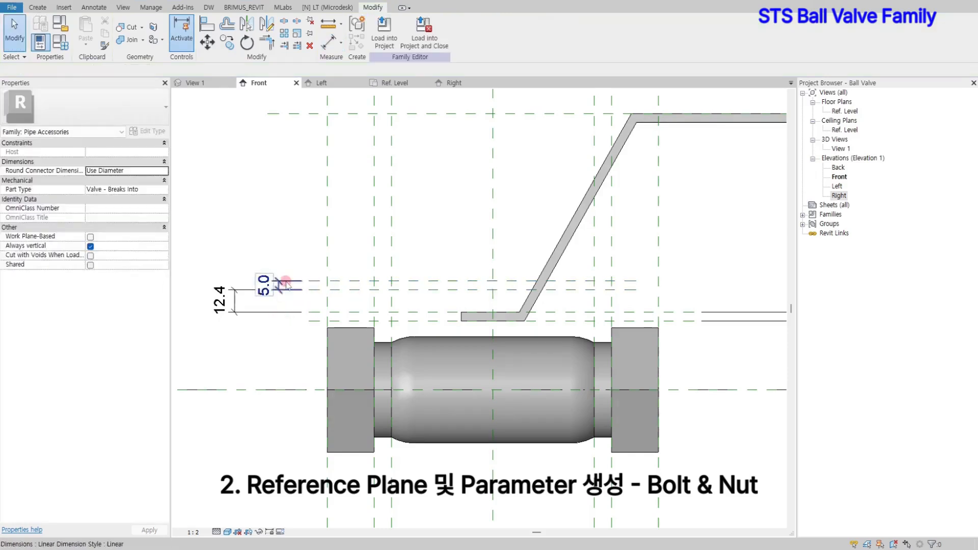
{"action": "left_click", "coordinate": [422, 31]}
{"action": "left_click", "coordinate": [428, 186]}
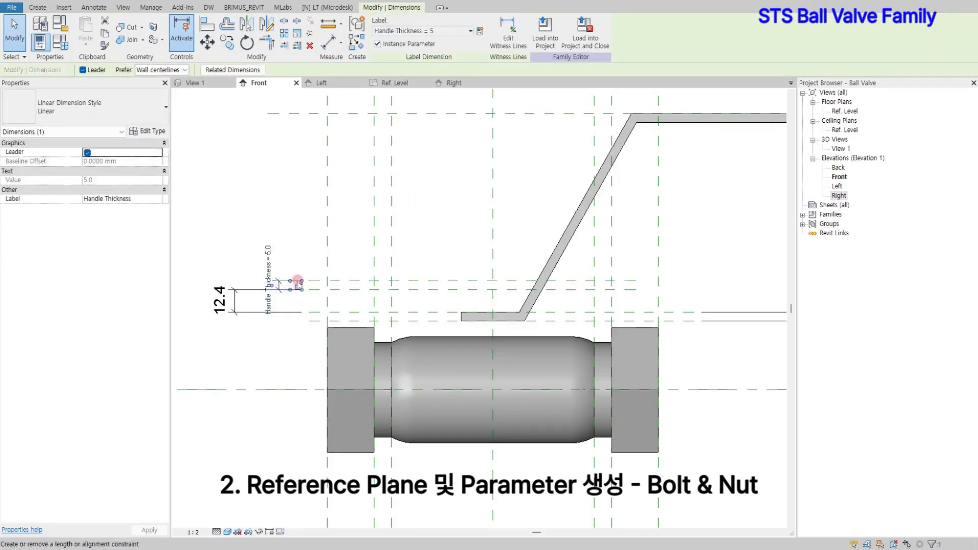
- Label the dimension from the handle to the lower new plane with a new instance parameter Nut Height, grouped under Other
{"action": "left_click", "coordinate": [298, 289]}
{"action": "left_click", "coordinate": [481, 32]}
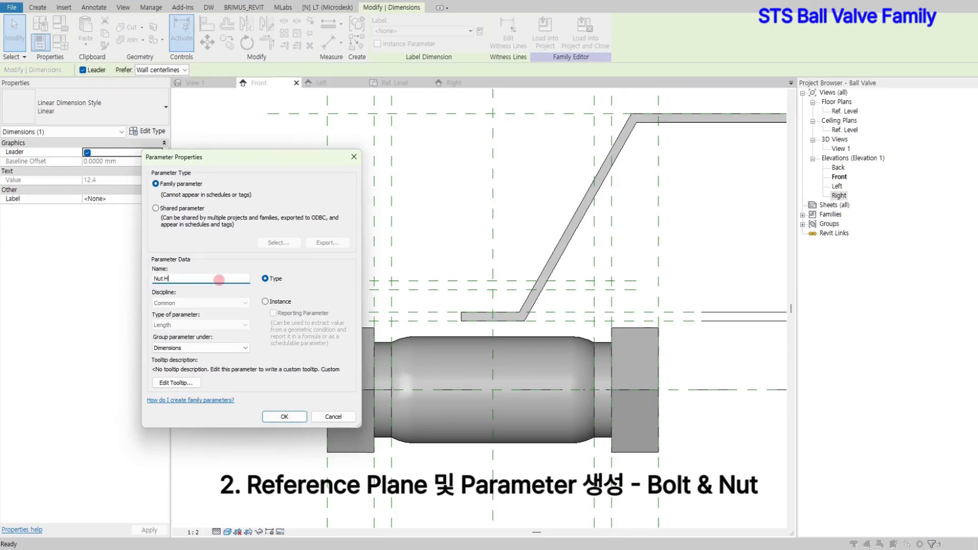
{"action": "left_click", "coordinate": [214, 348]}
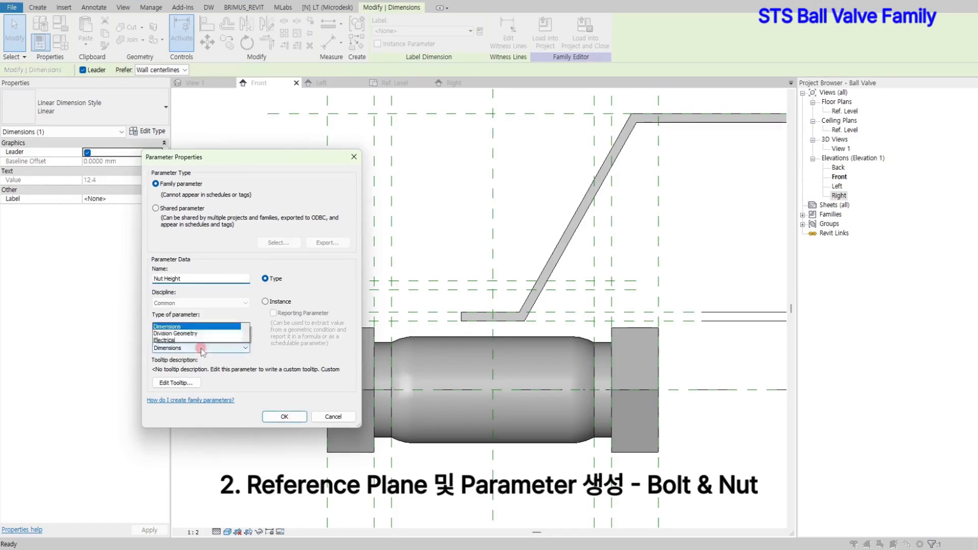
{"action": "left_click", "coordinate": [183, 307]}
{"action": "left_click", "coordinate": [265, 302]}
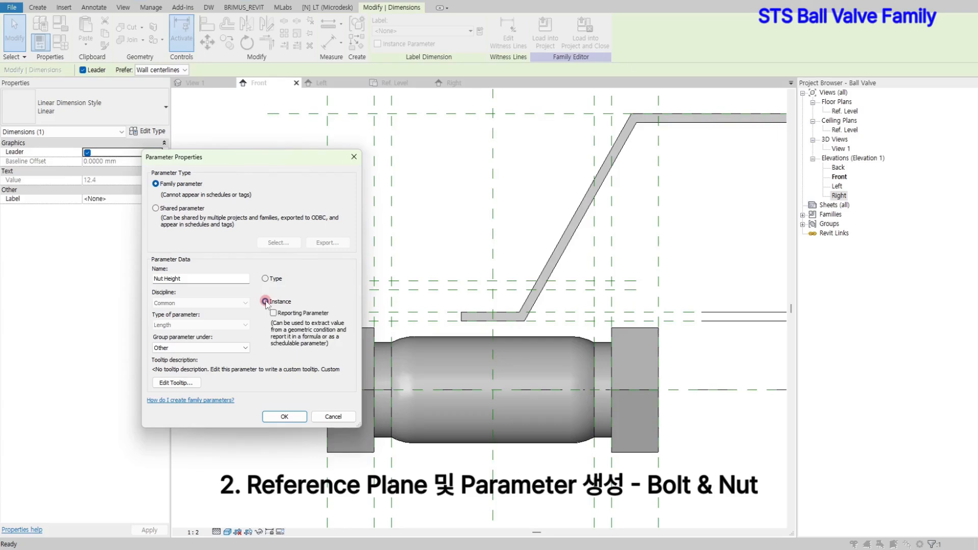
{"action": "left_click", "coordinate": [304, 422]}
{"action": "left_click", "coordinate": [525, 225]}
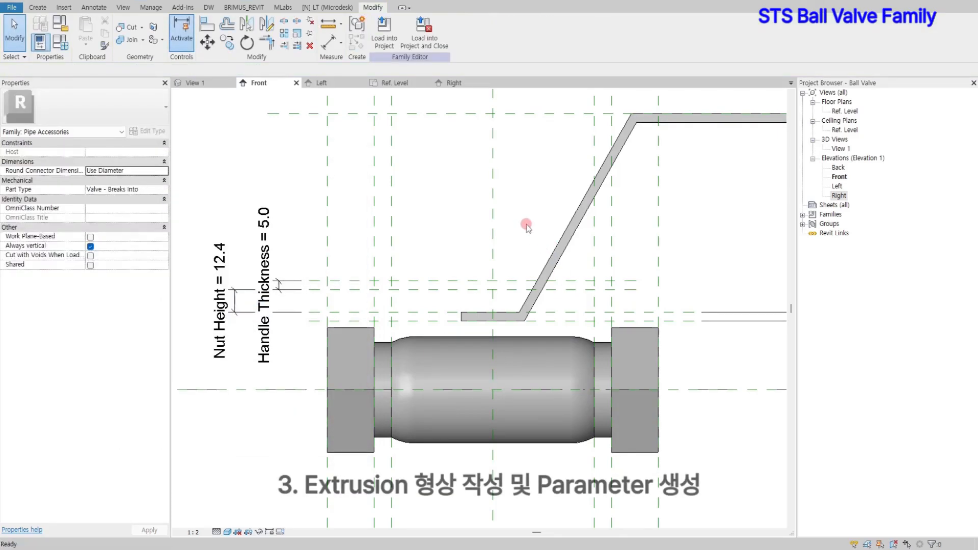
- In the Ref. Level view, start an extrusion and sketch a circle of radius about 5 mm at the valve's centre intersection
{"action": "left_click", "coordinate": [387, 88]}
{"action": "scroll", "coordinate": [510, 230], "scroll_direction": "up", "scroll_amount": 4}
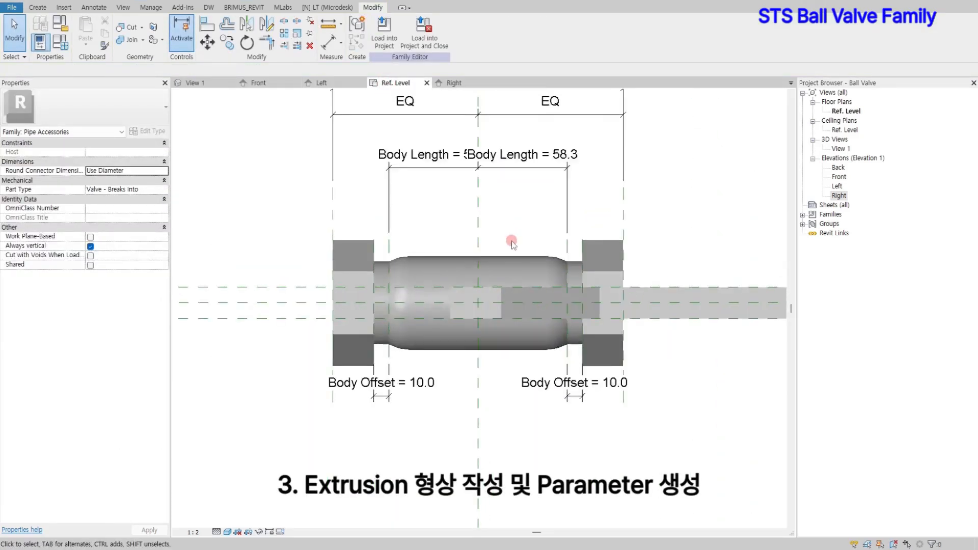
{"action": "left_click", "coordinate": [37, 7]}
{"action": "left_click", "coordinate": [84, 31]}
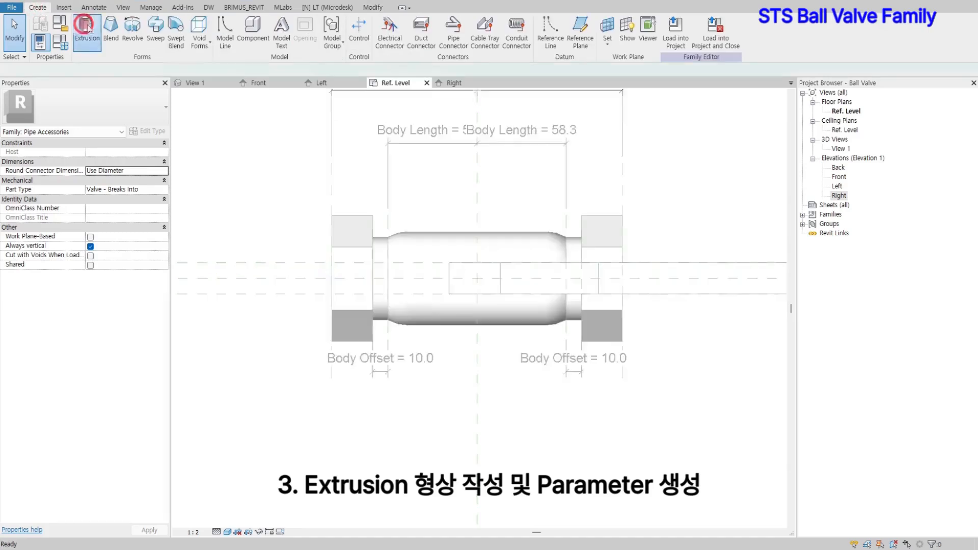
{"action": "left_click", "coordinate": [445, 21]}
{"action": "scroll", "coordinate": [491, 277], "scroll_direction": "up", "scroll_amount": 3}
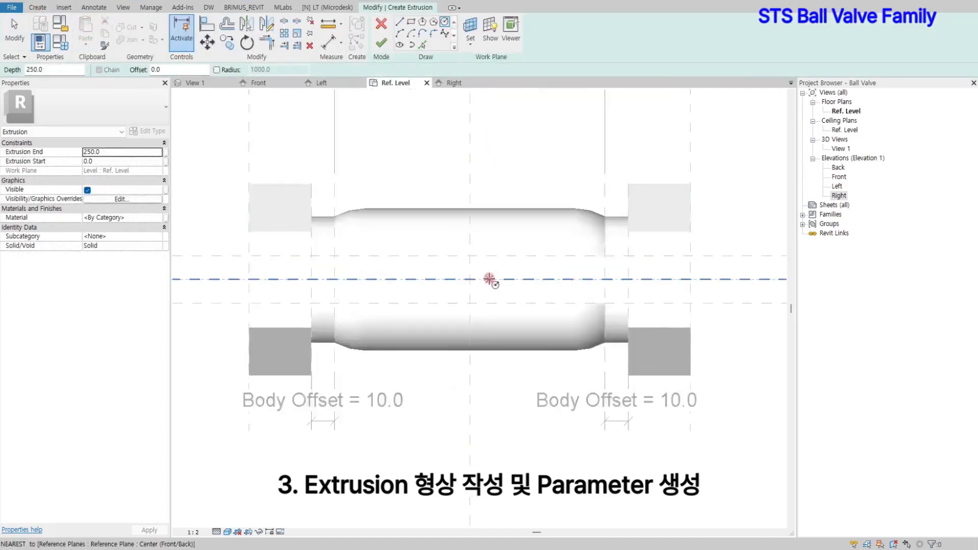
{"action": "left_click", "coordinate": [464, 279]}
{"action": "left_click", "coordinate": [481, 279]}
{"action": "key", "text": "Escape"}
{"action": "key", "text": "Escape"}
- Make the circle's radius dimension permanent and label it with a new instance parameter Bolt Radius, grouped under Other
{"action": "left_click", "coordinate": [477, 277]}
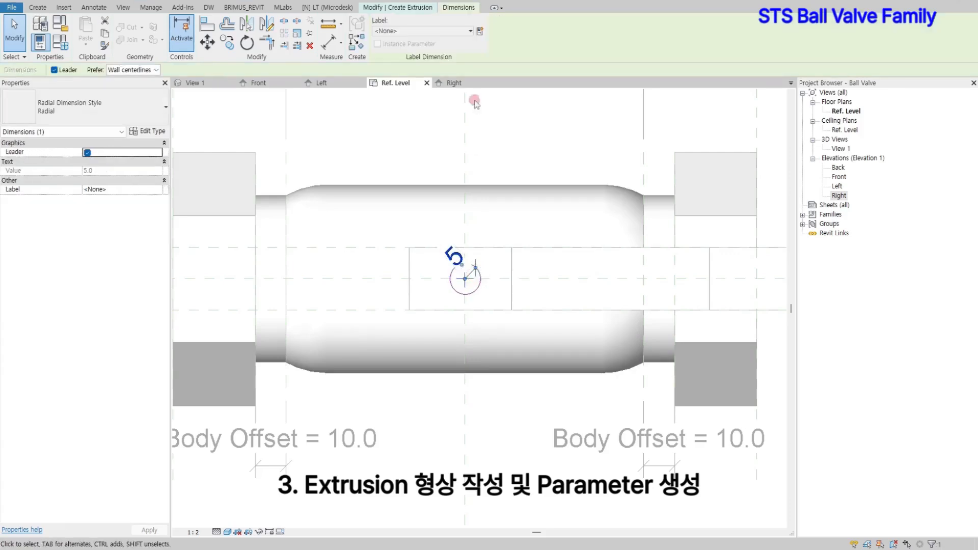
{"action": "left_click", "coordinate": [480, 32]}
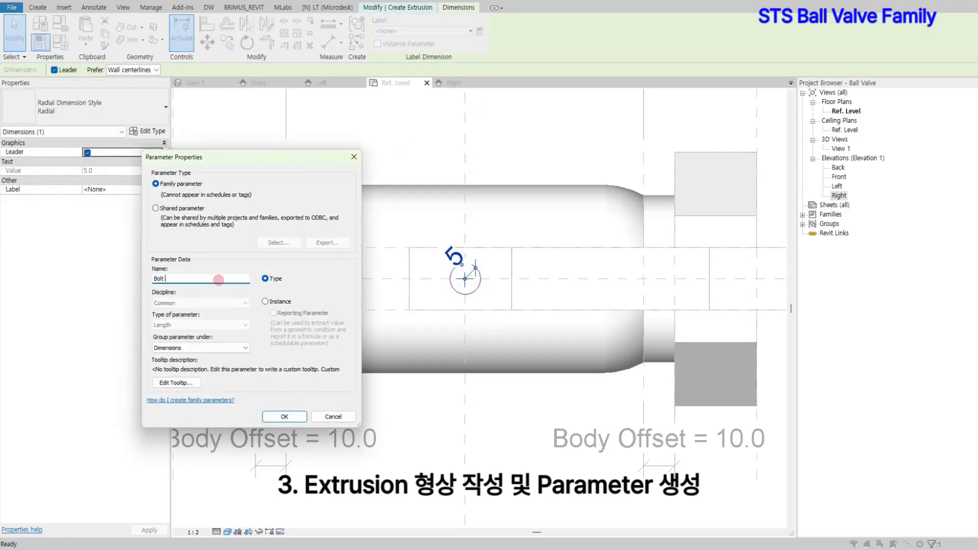
{"action": "left_click", "coordinate": [199, 348]}
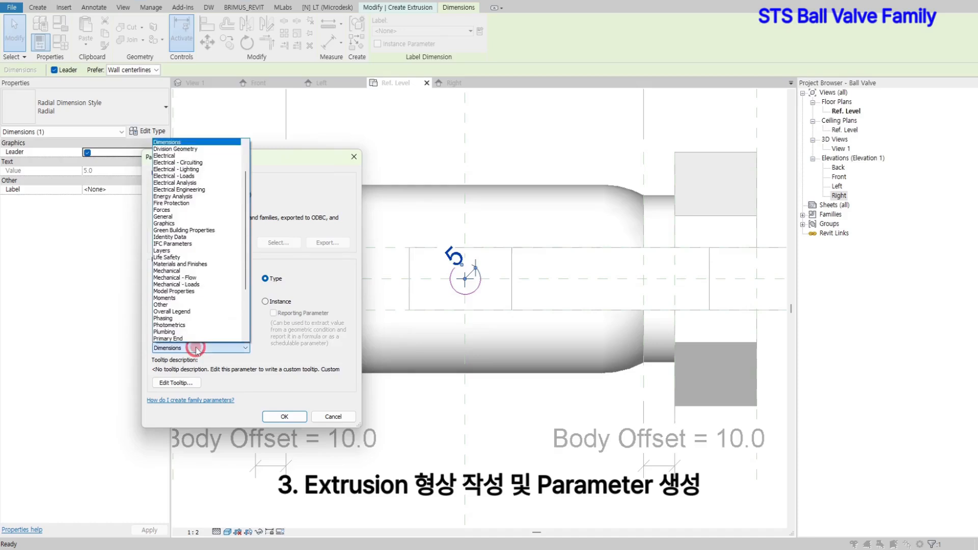
{"action": "left_click", "coordinate": [214, 309]}
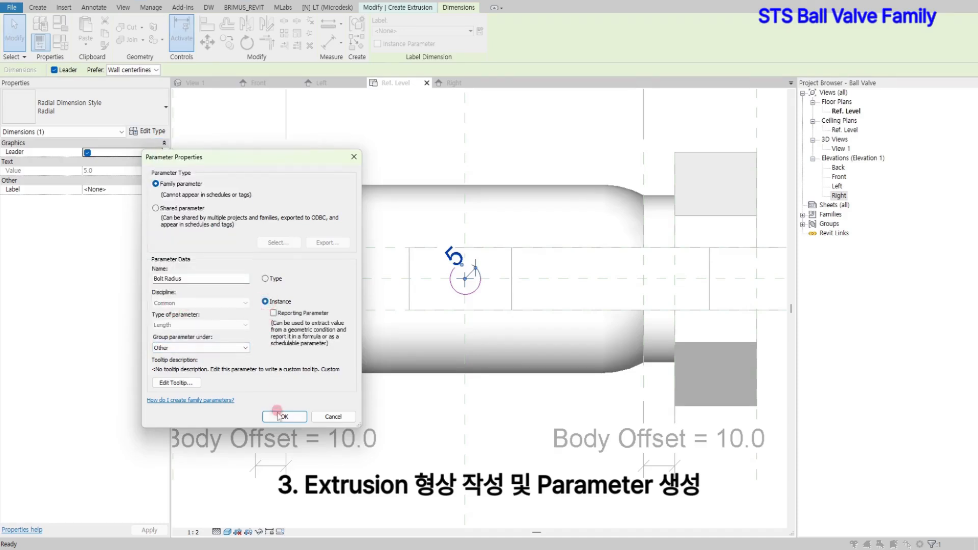
{"action": "left_click", "coordinate": [279, 415]}
{"action": "left_click", "coordinate": [530, 432]}
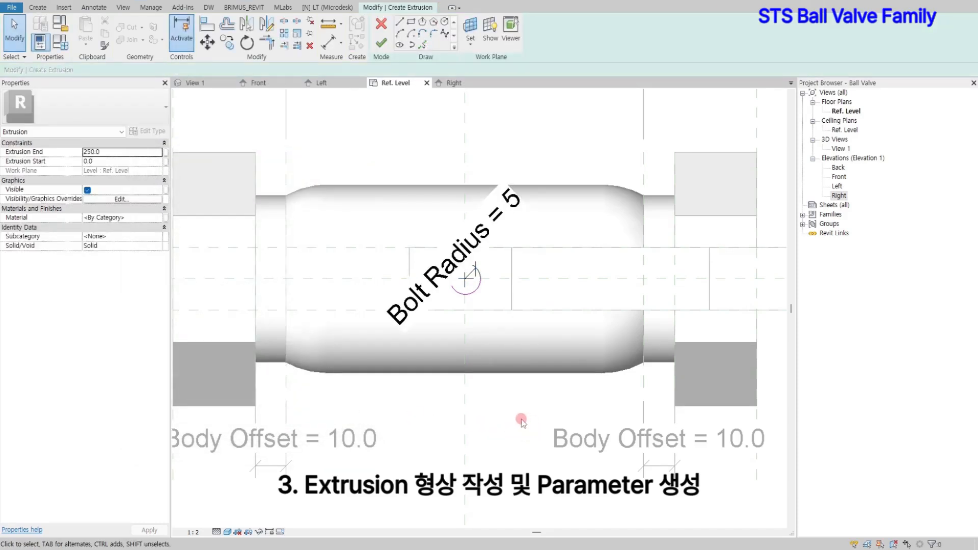
- Finish the circular bolt extrusion
{"action": "left_click", "coordinate": [381, 43]}
{"action": "left_click", "coordinate": [401, 143]}
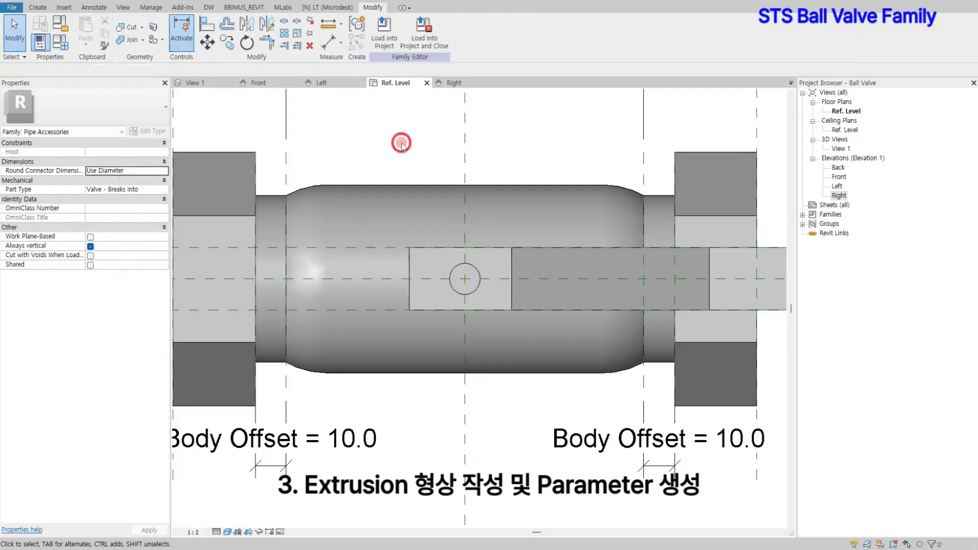
{"action": "left_click", "coordinate": [38, 7]}
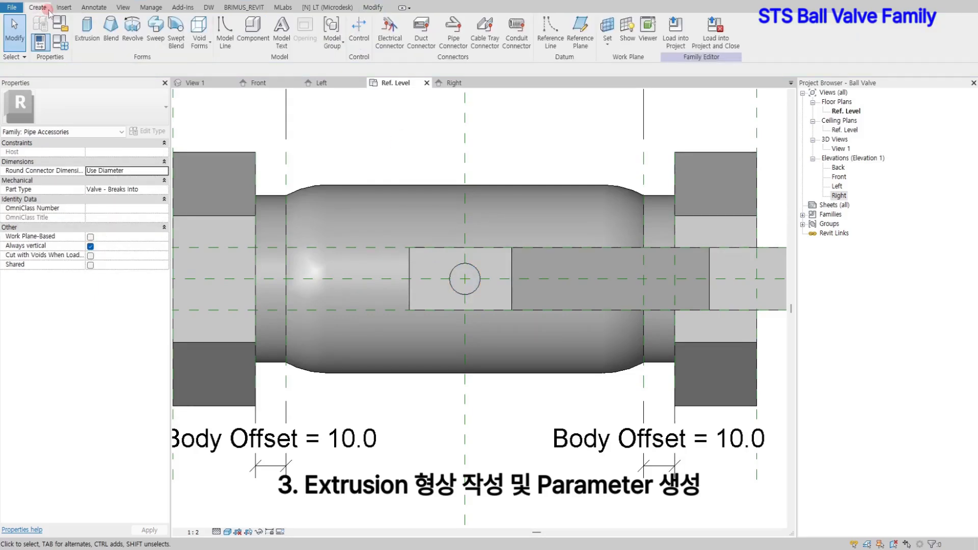
- Start an extrusion and sketch a hexagon around the bolt circle's centre, about 6.9 mm from centre to each side
{"action": "left_click", "coordinate": [87, 28]}
{"action": "left_click", "coordinate": [434, 21]}
{"action": "left_click", "coordinate": [465, 279]}
{"action": "key", "text": "Escape"}
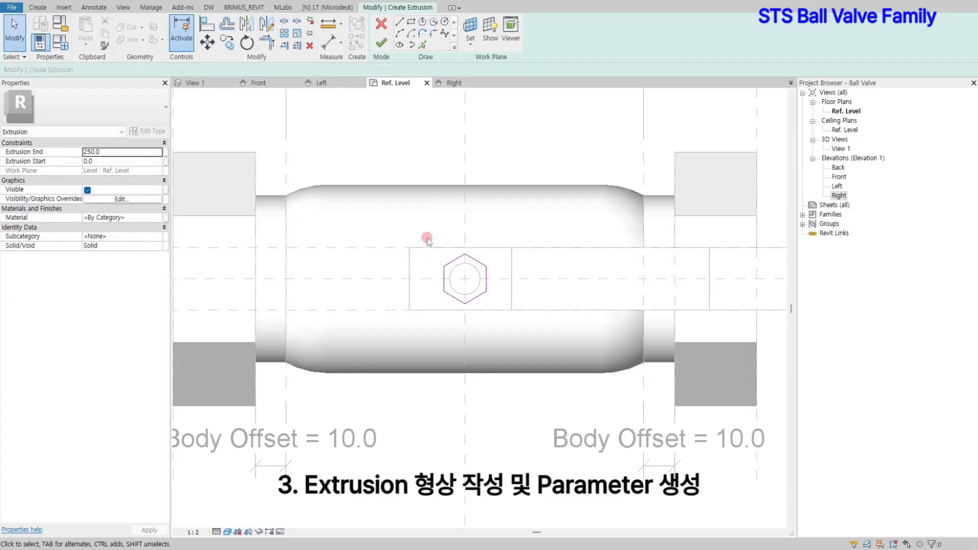
- Rotate the hexagon sketch 30° about its centre so two of its sides run horizontally
{"action": "left_click_drag", "start_coordinate": [426, 229], "coordinate": [504, 316]}
{"action": "key", "text": "r"}
{"action": "key", "text": "o"}
{"action": "left_click", "coordinate": [463, 187]}
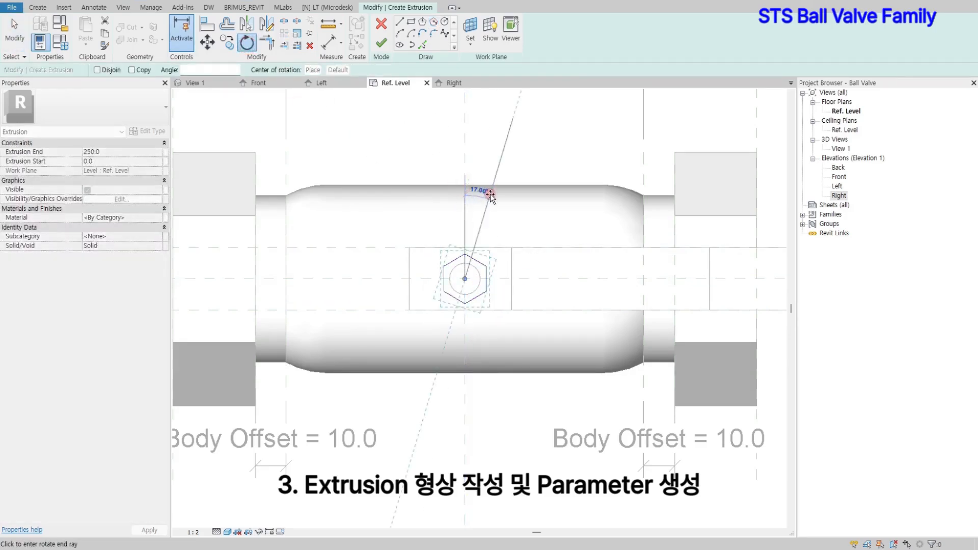
{"action": "type", "text": "30"}
{"action": "key", "text": "Return"}
{"action": "key", "text": "Escape"}
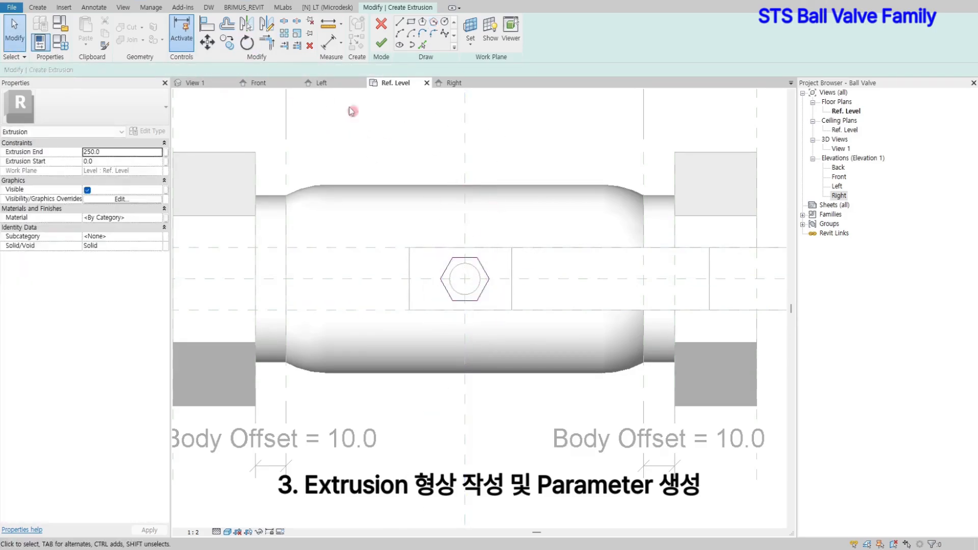
- Dimension the hexagon's lower-left and upper-right sides as equal about the centre, then dimension the lower-left side from the centre
{"action": "left_click", "coordinate": [328, 43]}
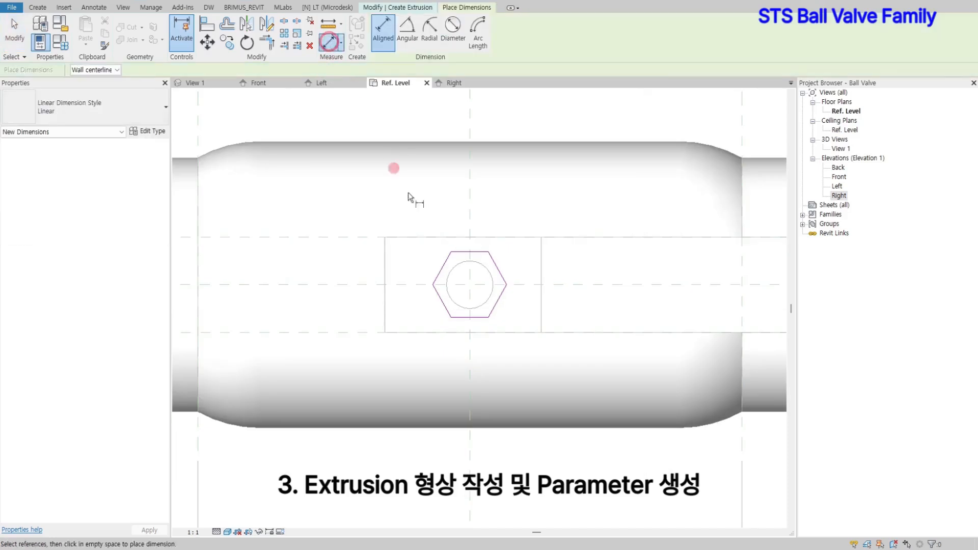
{"action": "left_click", "coordinate": [439, 296]}
{"action": "left_click", "coordinate": [469, 285]}
{"action": "left_click", "coordinate": [494, 265]}
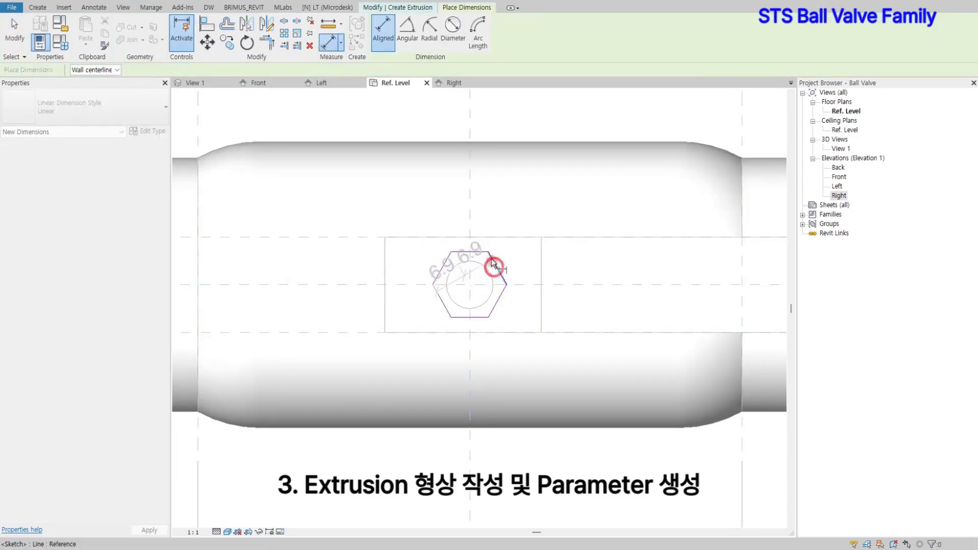
{"action": "left_click", "coordinate": [494, 166]}
{"action": "left_click", "coordinate": [393, 153]}
{"action": "left_click", "coordinate": [440, 297]}
{"action": "left_click", "coordinate": [470, 285]}
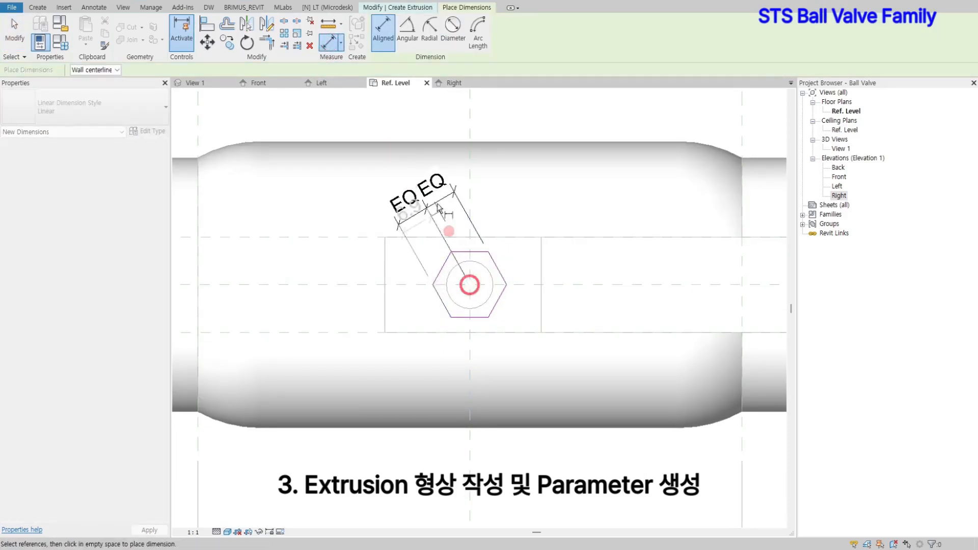
{"action": "left_click", "coordinate": [422, 150]}
- Dimension the hexagon's top and bottom sides as equal about the centre, then dimension the top side from the centre
{"action": "left_click", "coordinate": [475, 254]}
{"action": "left_click", "coordinate": [488, 286]}
{"action": "left_click", "coordinate": [483, 319]}
{"action": "left_click", "coordinate": [575, 324]}
{"action": "left_click", "coordinate": [632, 286]}
{"action": "left_click", "coordinate": [483, 252]}
{"action": "left_click", "coordinate": [586, 285]}
{"action": "left_click", "coordinate": [619, 312]}
- Dimension the hexagon's upper-left and lower-right sides as equal about the centre, then dimension the upper-left side from the centre
{"action": "left_click", "coordinate": [444, 267]}
{"action": "left_click", "coordinate": [471, 286]}
{"action": "left_click", "coordinate": [498, 301]}
{"action": "left_click", "coordinate": [437, 373]}
{"action": "left_click", "coordinate": [445, 266]}
{"action": "left_click", "coordinate": [469, 284]}
{"action": "left_click", "coordinate": [414, 411]}
{"action": "key", "text": "Escape"}
{"action": "key", "text": "Escape"}
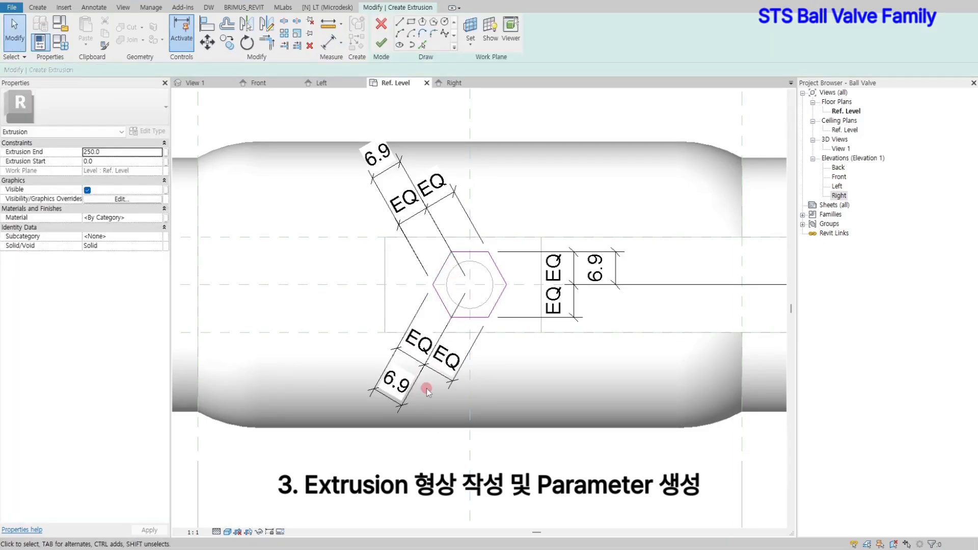
- Add angular dimensions at three alternate corners of the hexagon: upper-left, right and lower-left
{"action": "left_click", "coordinate": [93, 8]}
{"action": "left_click", "coordinate": [61, 31]}
{"action": "left_click", "coordinate": [451, 260]}
{"action": "left_click", "coordinate": [461, 253]}
{"action": "left_click", "coordinate": [466, 257]}
{"action": "left_click", "coordinate": [496, 266]}
{"action": "left_click", "coordinate": [502, 296]}
{"action": "left_click", "coordinate": [492, 295]}
{"action": "left_click", "coordinate": [448, 308]}
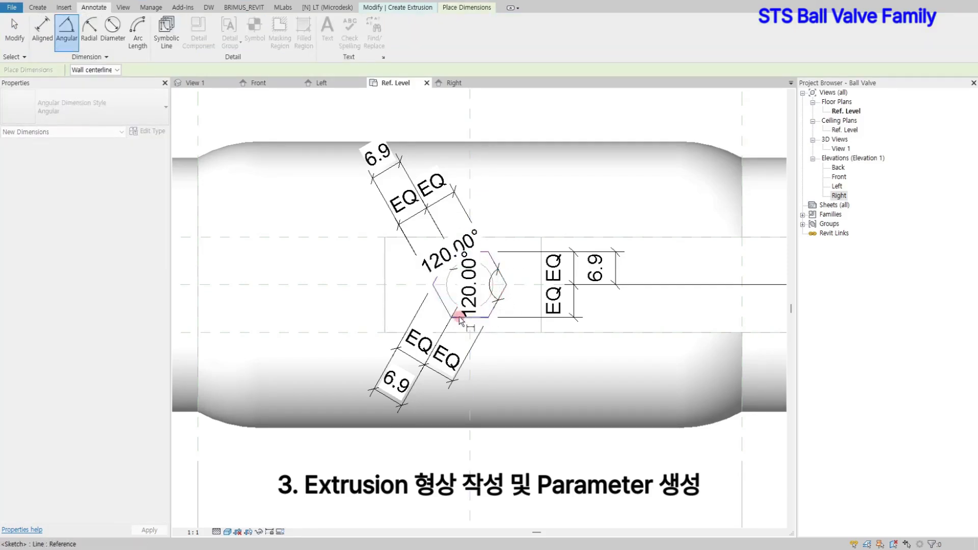
{"action": "left_click", "coordinate": [462, 305]}
{"action": "key", "text": "Escape"}
{"action": "key", "text": "Escape"}
- Label the three centre-to-side dimensions with a new instance parameter Nut Radius, grouped under Other, and finish the hexagonal extrusion
{"action": "left_click", "coordinate": [399, 153]}
{"action": "left_click", "coordinate": [388, 350], "text": "ctrl"}
{"action": "left_click", "coordinate": [615, 252], "text": "ctrl"}
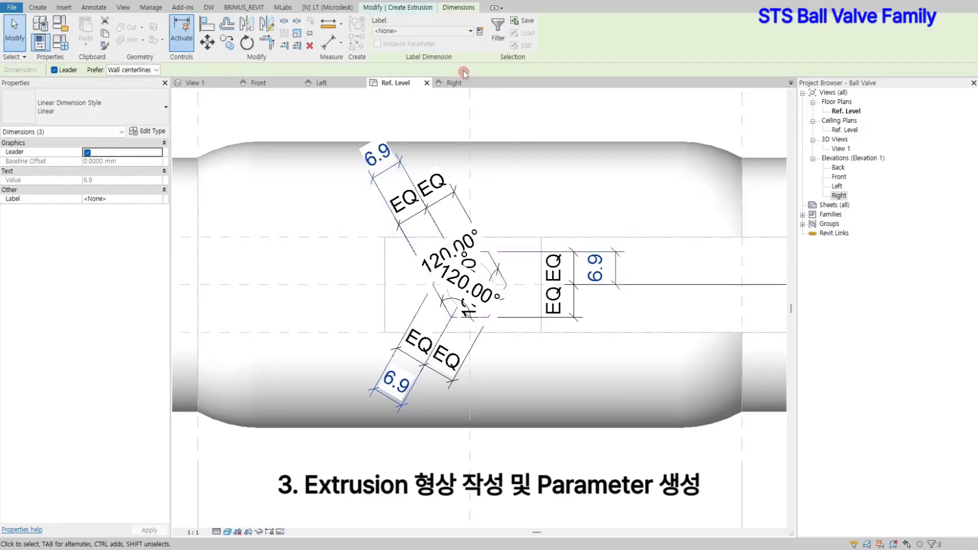
{"action": "left_click", "coordinate": [479, 32]}
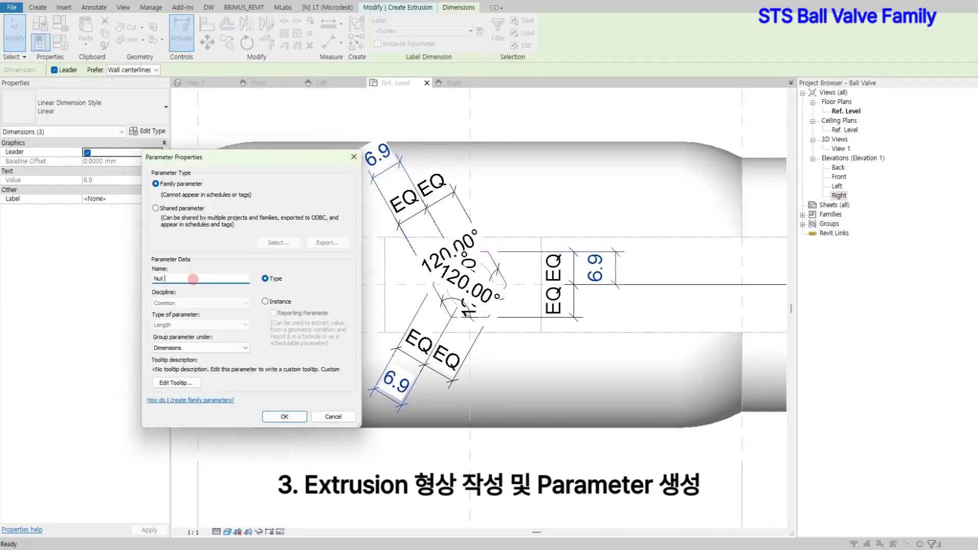
{"action": "left_click", "coordinate": [204, 348]}
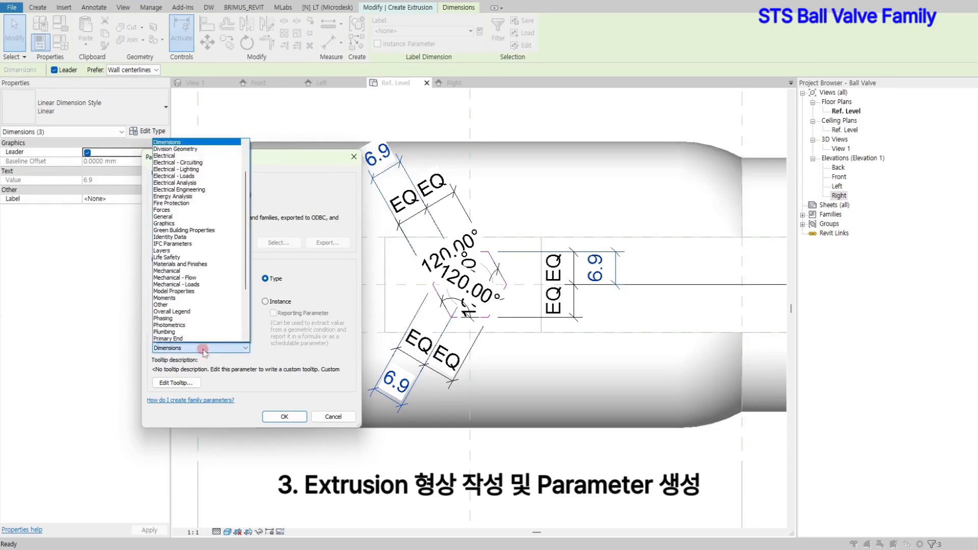
{"action": "left_click", "coordinate": [203, 311]}
{"action": "left_click", "coordinate": [264, 302]}
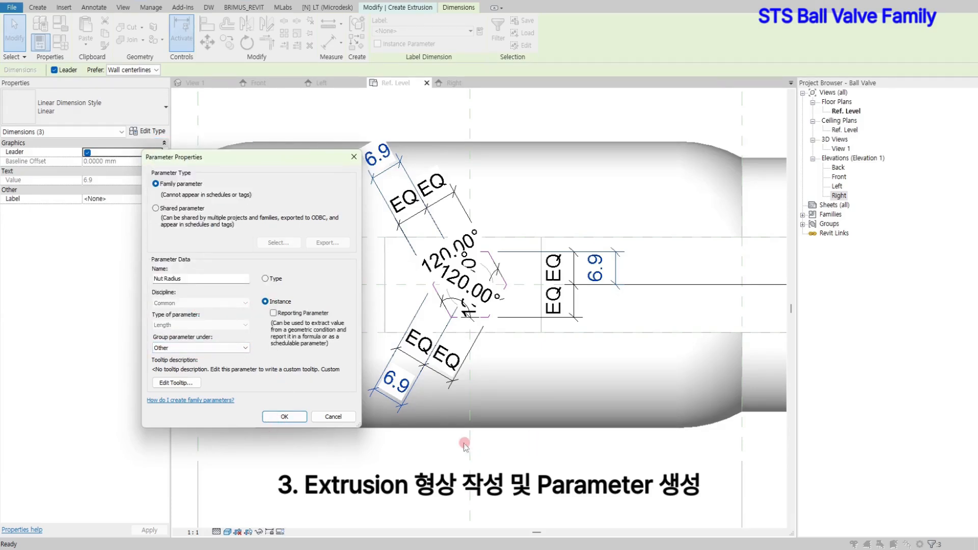
{"action": "left_click", "coordinate": [281, 417]}
{"action": "left_click", "coordinate": [540, 457]}
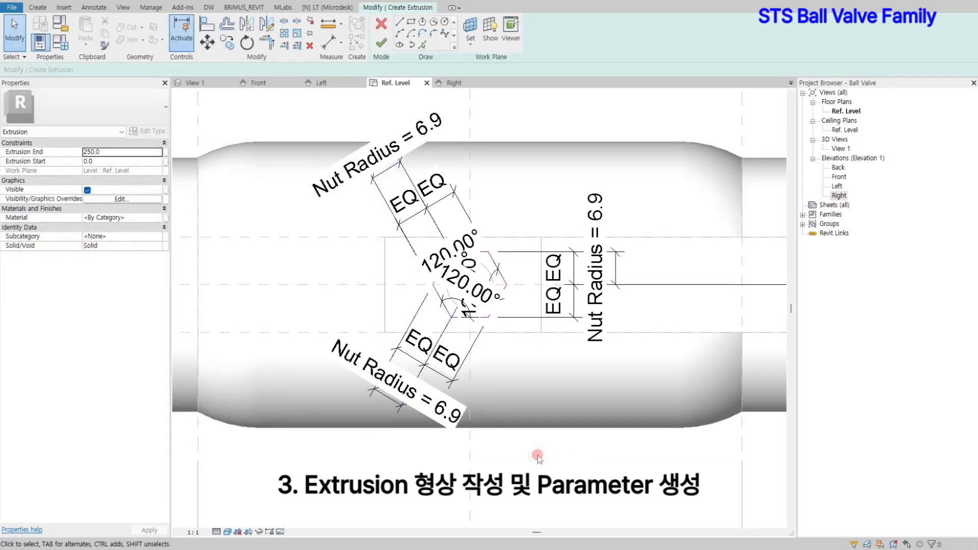
{"action": "left_click", "coordinate": [381, 42]}
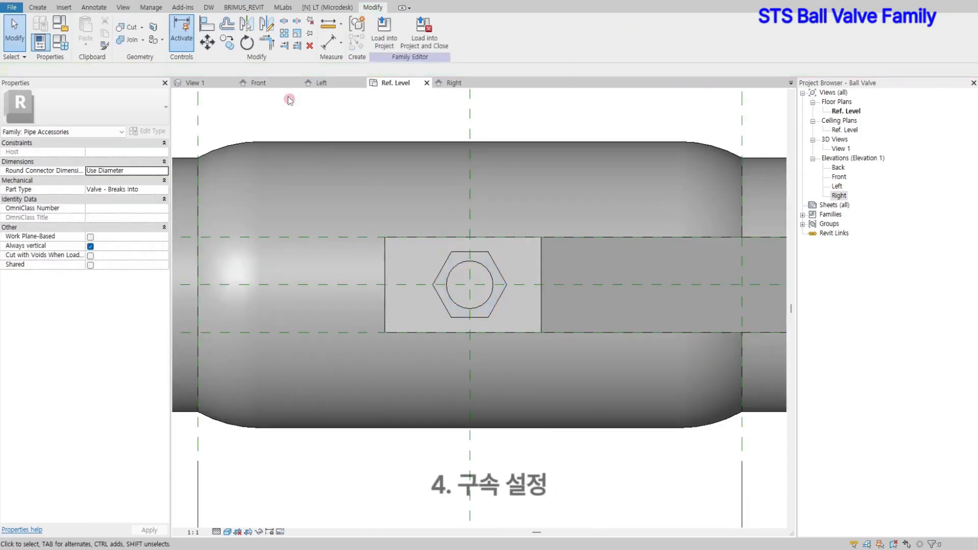
- In the Front view, fit the hexagonal nut extrusion between the handle's upper plane and the Nut Height plane, locking both ends
{"action": "left_click", "coordinate": [278, 83]}
{"action": "left_click", "coordinate": [492, 391]}
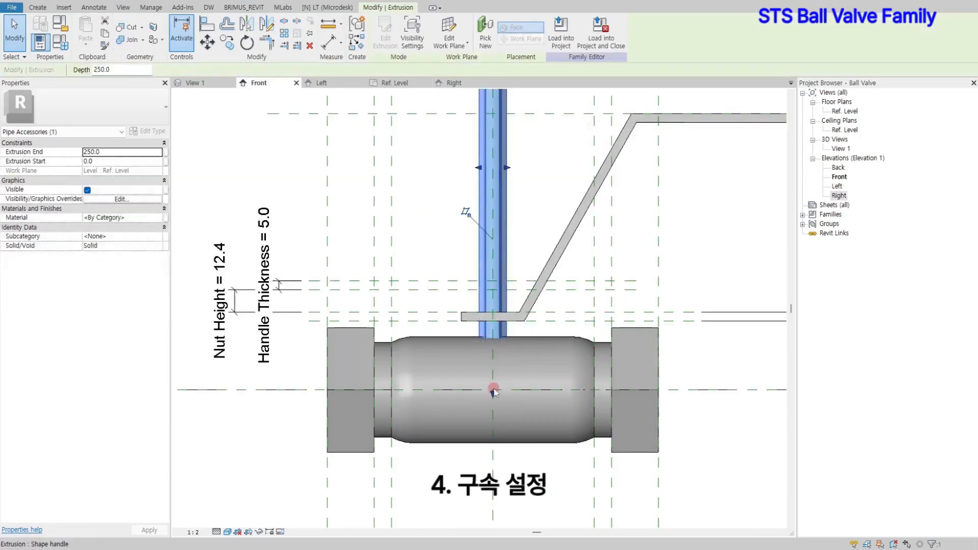
{"action": "left_click", "coordinate": [486, 333]}
{"action": "scroll", "coordinate": [525, 240], "scroll_direction": "down", "scroll_amount": 2}
{"action": "middle_click_drag", "start_coordinate": [526, 240], "coordinate": [506, 318]}
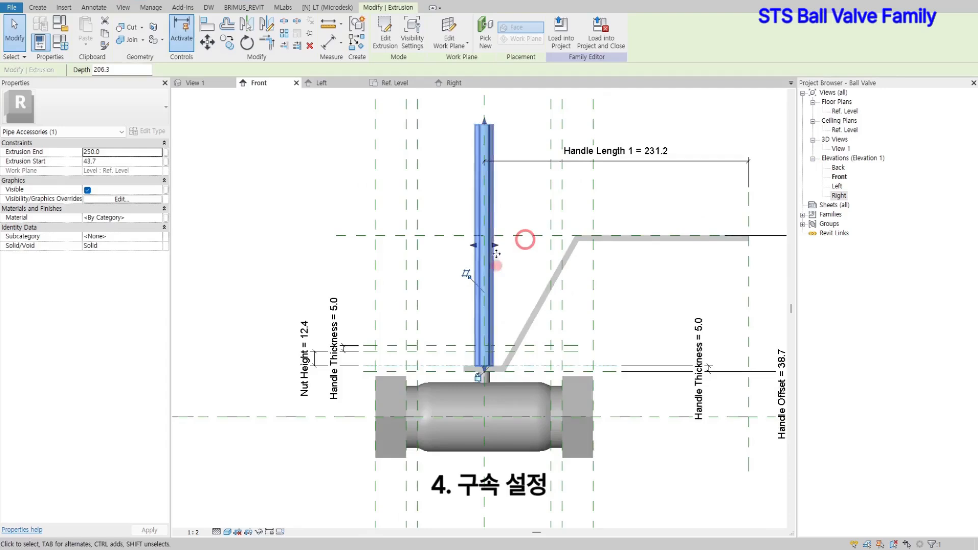
{"action": "left_click_drag", "start_coordinate": [485, 123], "coordinate": [486, 345]}
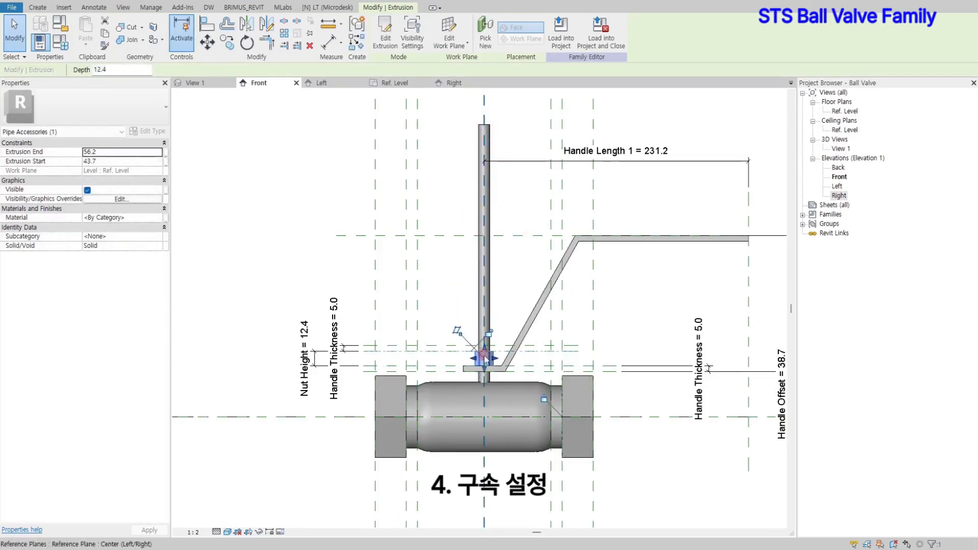
{"action": "scroll", "coordinate": [491, 334], "scroll_direction": "up", "scroll_amount": 2}
{"action": "left_click", "coordinate": [493, 323]}
{"action": "left_click_drag", "start_coordinate": [485, 452], "coordinate": [484, 450]}
{"action": "left_click", "coordinate": [460, 467]}
- Lower the top of the circular bolt extrusion to the uppermost reference plane above the nut and lock it there
{"action": "scroll", "coordinate": [529, 228], "scroll_direction": "down", "scroll_amount": 1}
{"action": "middle_click_drag", "start_coordinate": [530, 230], "coordinate": [535, 258]}
{"action": "scroll", "coordinate": [524, 185], "scroll_direction": "down", "scroll_amount": 2}
{"action": "middle_click_drag", "start_coordinate": [524, 185], "coordinate": [525, 240]}
{"action": "left_click_drag", "start_coordinate": [495, 135], "coordinate": [495, 233]}
{"action": "left_click_drag", "start_coordinate": [491, 356], "coordinate": [492, 359]}
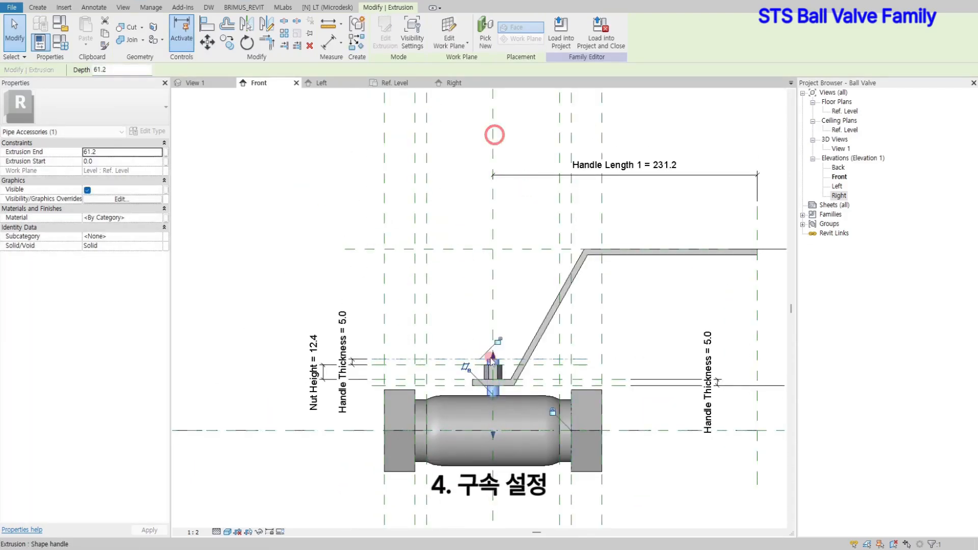
{"action": "left_click", "coordinate": [500, 344]}
{"action": "left_click", "coordinate": [520, 334]}
{"action": "scroll", "coordinate": [520, 357], "scroll_direction": "up", "scroll_amount": 3}
{"action": "scroll", "coordinate": [515, 338], "scroll_direction": "down", "scroll_amount": 2}
{"action": "middle_click_drag", "start_coordinate": [514, 338], "coordinate": [484, 299]}
{"action": "scroll", "coordinate": [503, 309], "scroll_direction": "down", "scroll_amount": 2}
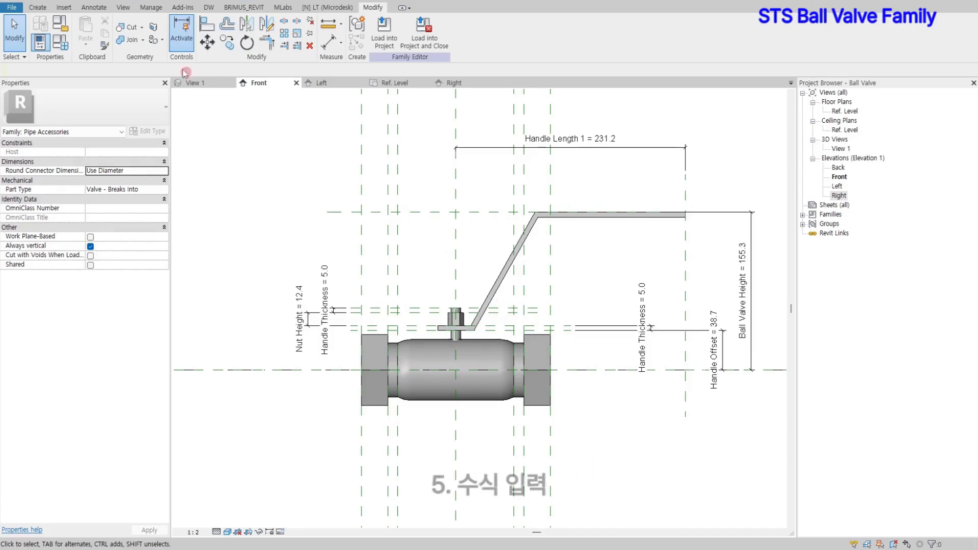
- Add an instance parameter Pipe Radius, grouped under Other, to the family types and apply the parameter formulas
{"action": "left_click", "coordinate": [60, 40]}
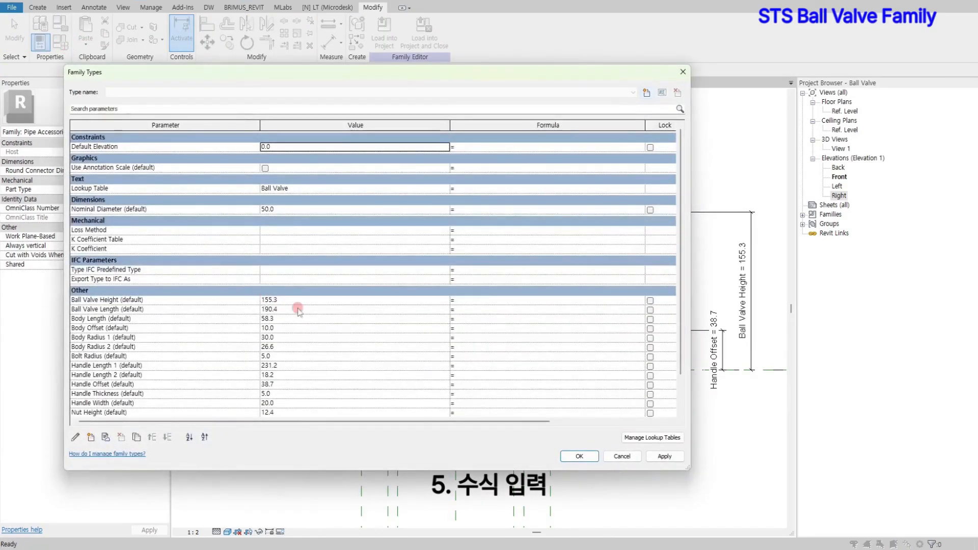
{"action": "scroll", "coordinate": [298, 309], "scroll_direction": "down", "scroll_amount": 3}
{"action": "left_click", "coordinate": [91, 437]}
{"action": "left_click", "coordinate": [210, 283]}
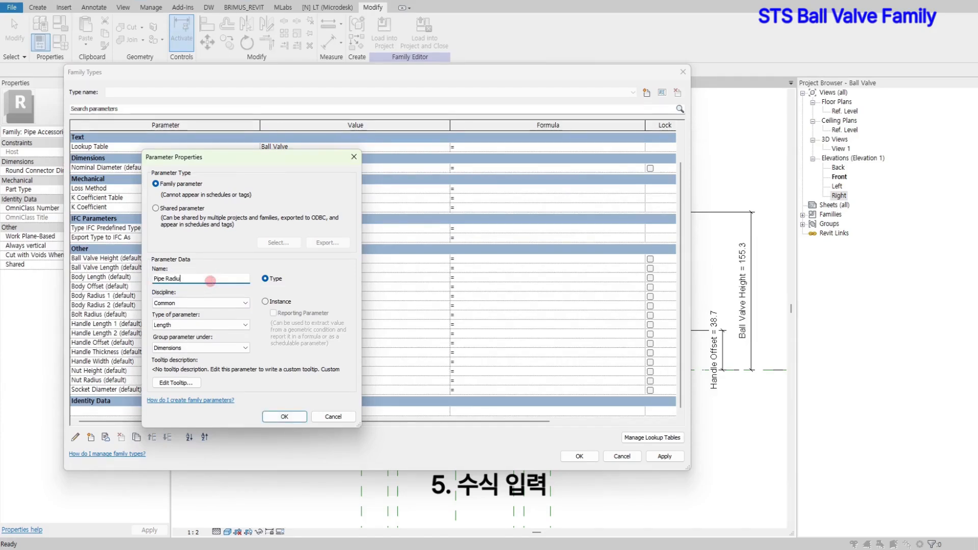
{"action": "left_click", "coordinate": [213, 349]}
{"action": "left_click", "coordinate": [189, 300]}
{"action": "left_click", "coordinate": [265, 301]}
{"action": "left_click", "coordinate": [286, 417]}
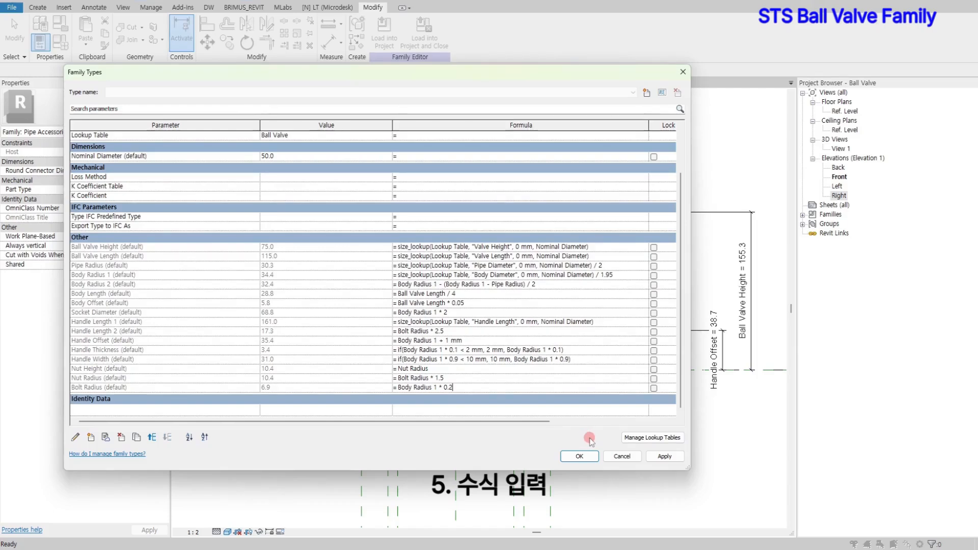
{"action": "left_click", "coordinate": [588, 453]}
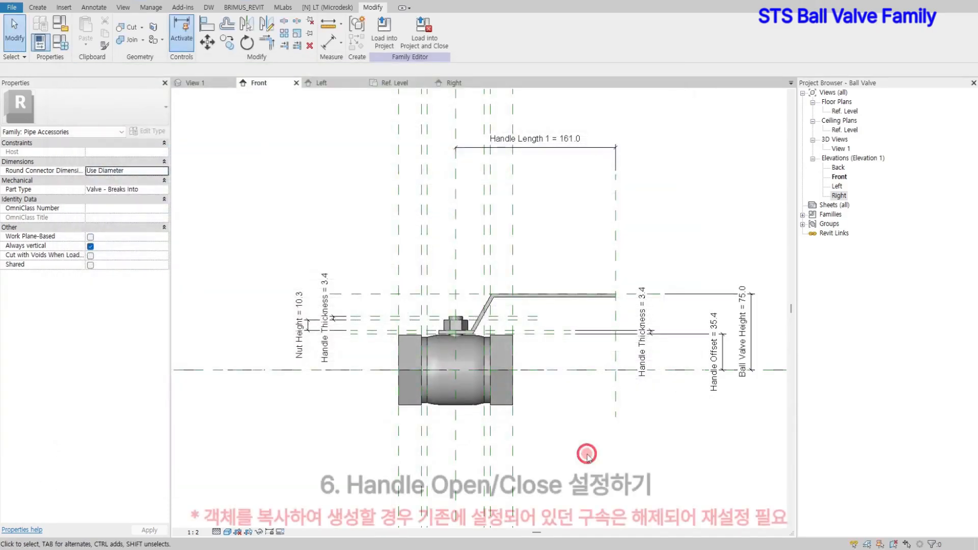
- In the Ref. Level view, copy the handle sweep along the valve's horizontal centreline, away from the valve body
{"action": "middle_click_drag", "start_coordinate": [586, 452], "coordinate": [614, 433]}
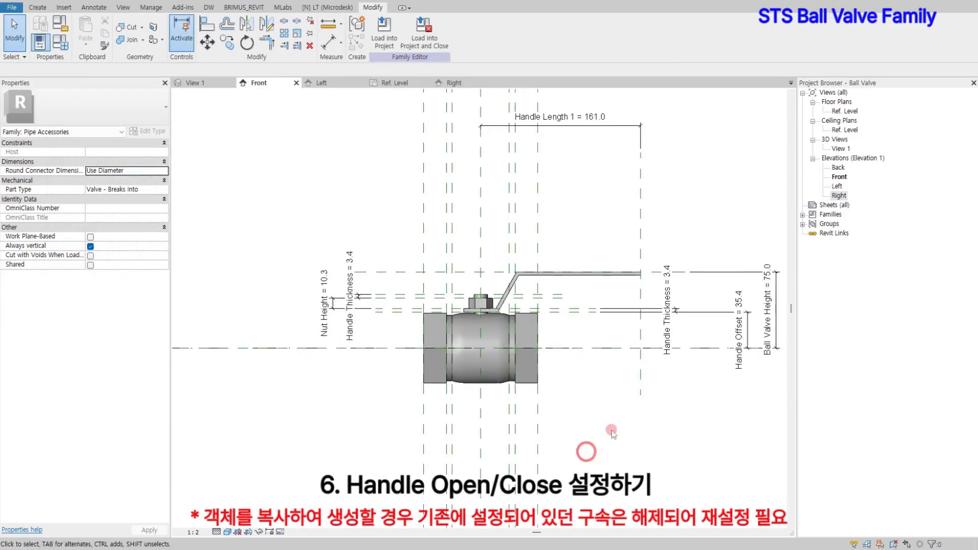
{"action": "left_click", "coordinate": [395, 83]}
{"action": "scroll", "coordinate": [528, 221], "scroll_direction": "down", "scroll_amount": 3}
{"action": "middle_click_drag", "start_coordinate": [565, 229], "coordinate": [525, 282]}
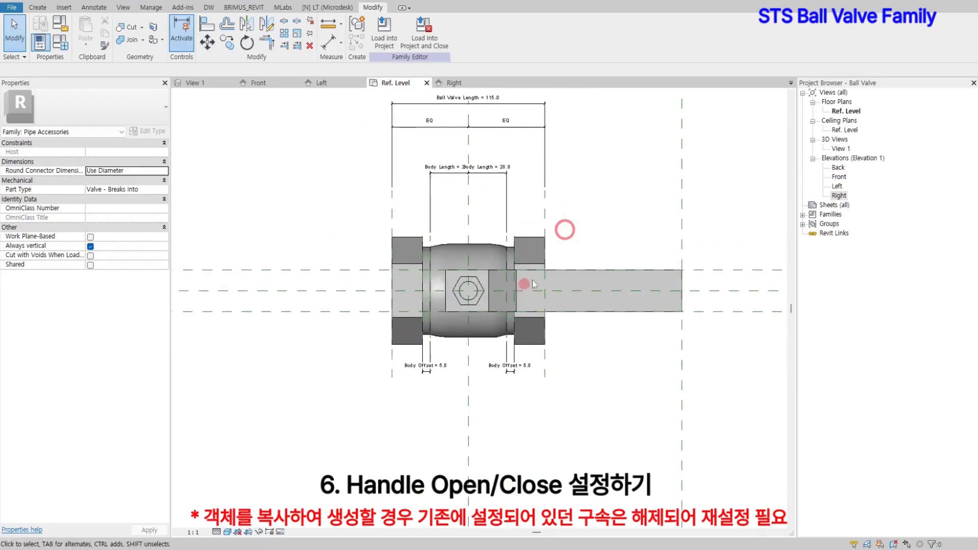
{"action": "left_click", "coordinate": [576, 271]}
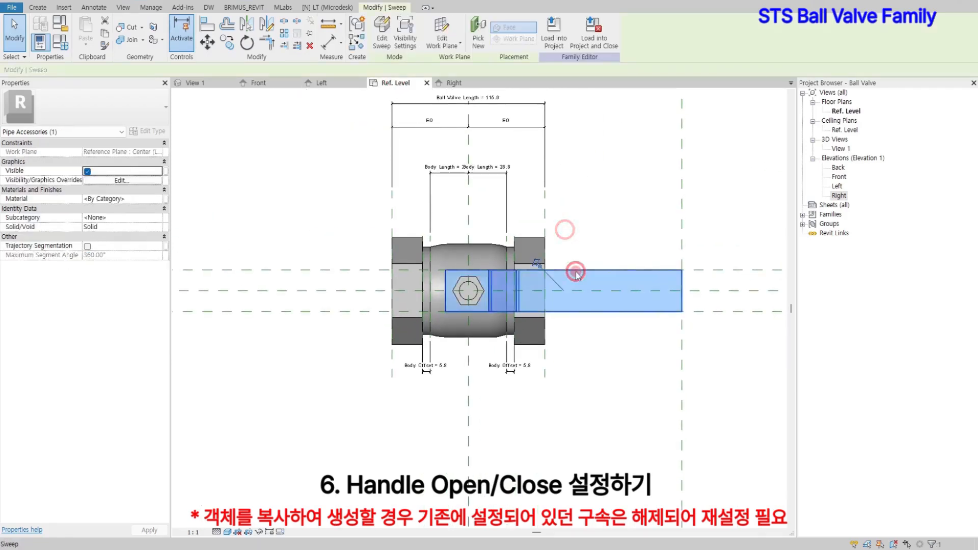
{"action": "left_click", "coordinate": [227, 42]}
{"action": "left_click", "coordinate": [567, 291]}
{"action": "left_click", "coordinate": [639, 291]}
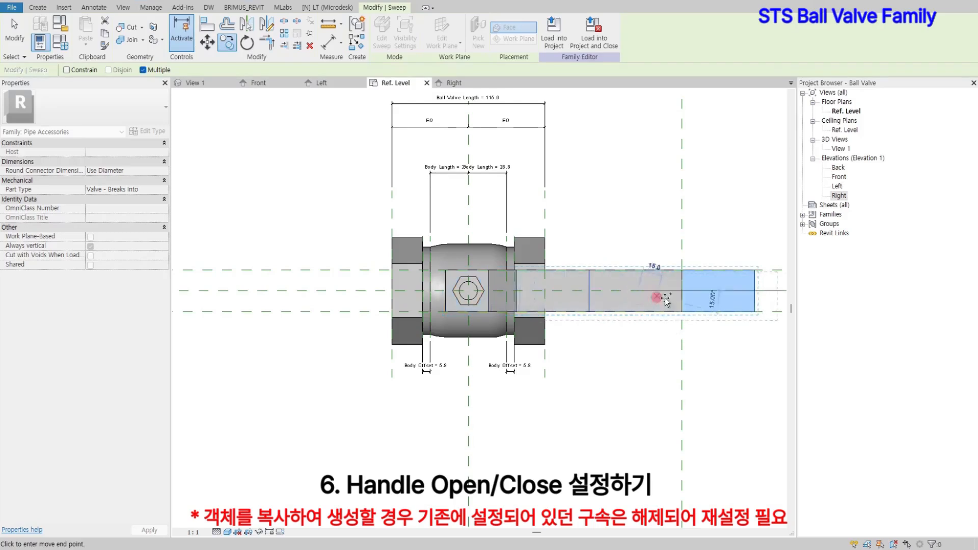
{"action": "key", "text": "Escape"}
- Rotate the copied handle 90° so it stands perpendicular to the original handle
{"action": "left_click", "coordinate": [248, 44]}
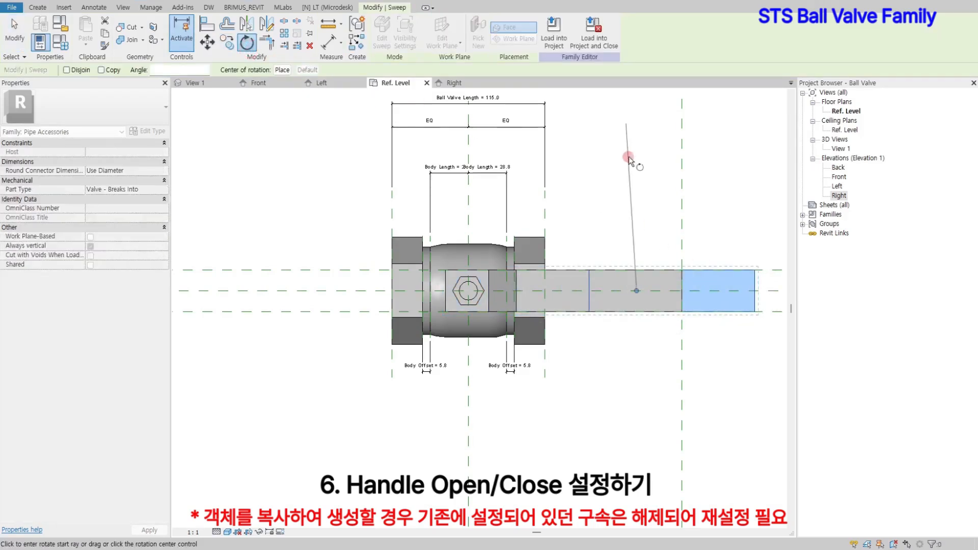
{"action": "left_click", "coordinate": [637, 157]}
{"action": "type", "text": "90"}
{"action": "key", "text": "Return"}
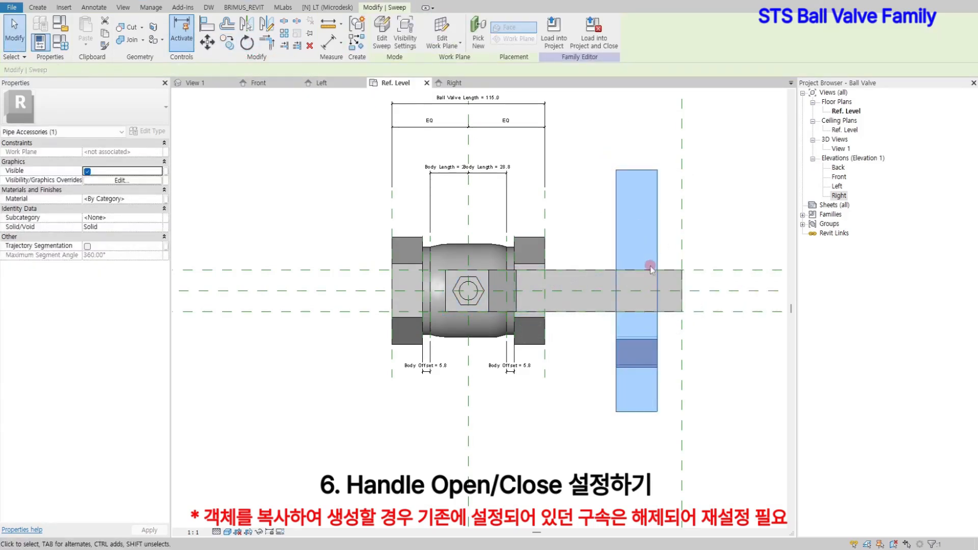
- Move the rotated handle onto the valve's vertical centreline, with its mounting end over the nut
{"action": "left_click", "coordinate": [209, 44]}
{"action": "left_click", "coordinate": [642, 410]}
{"action": "left_click", "coordinate": [470, 317]}
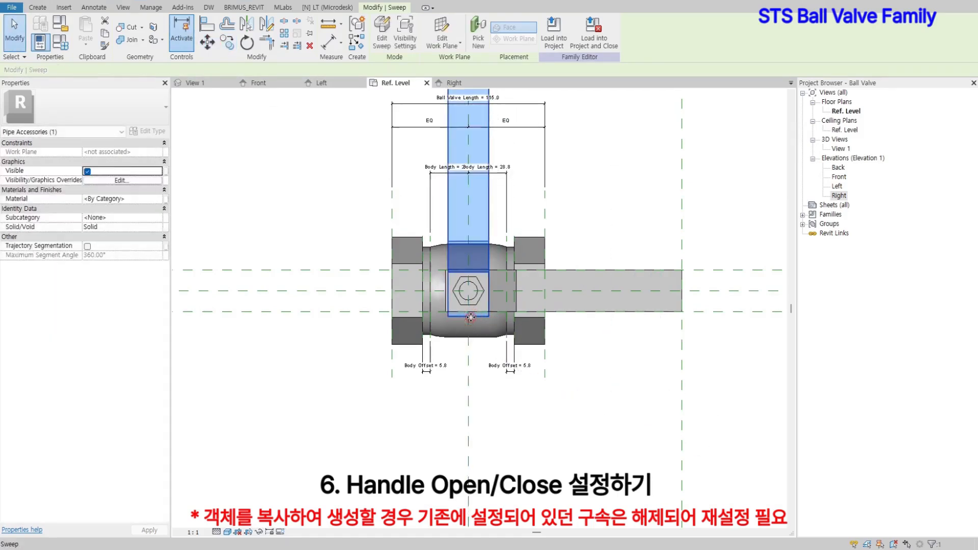
{"action": "key", "text": "Escape"}
{"action": "left_click", "coordinate": [594, 227]}
- In the Back elevation, draw two vertical reference planes along the two side edges of the copied handle
{"action": "double_click", "coordinate": [839, 167]}
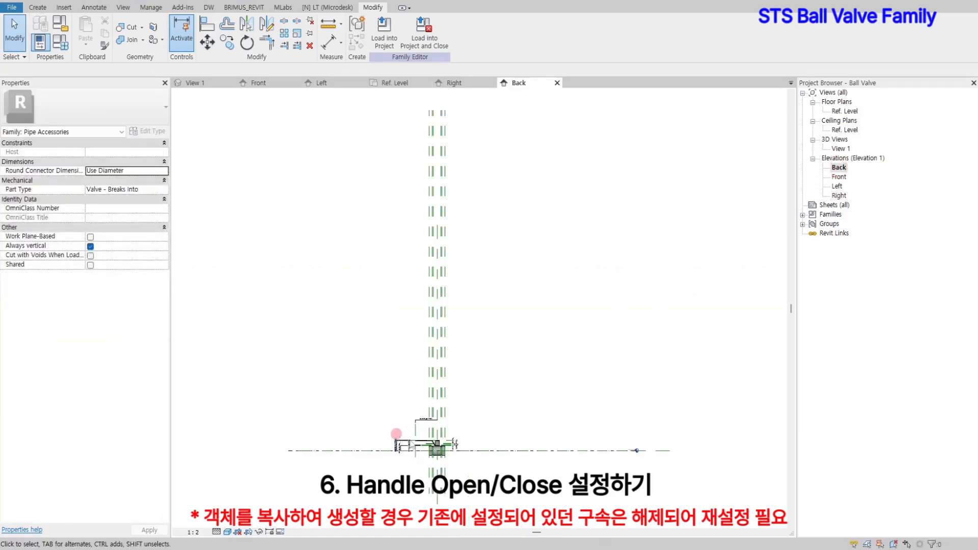
{"action": "scroll", "coordinate": [439, 464], "scroll_direction": "up", "scroll_amount": 6}
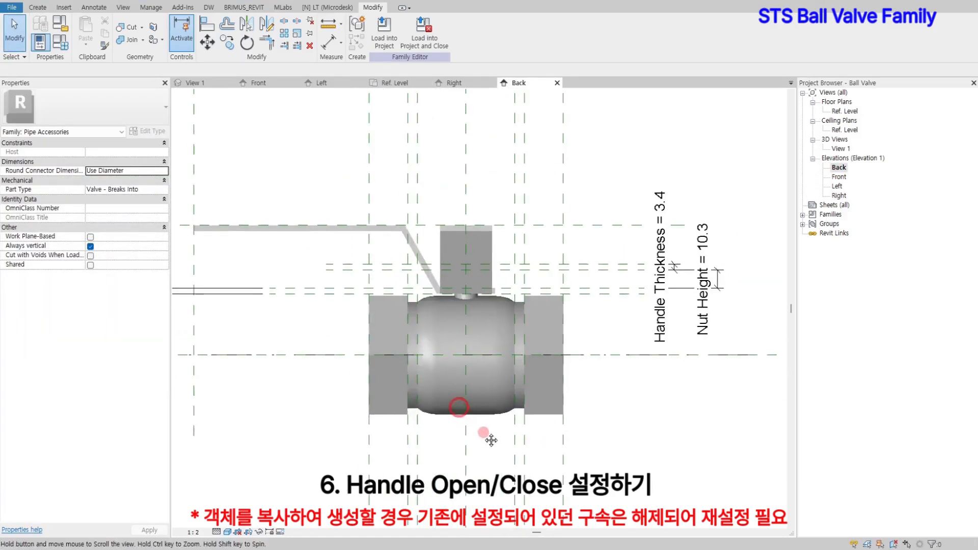
{"action": "left_click", "coordinate": [36, 7]}
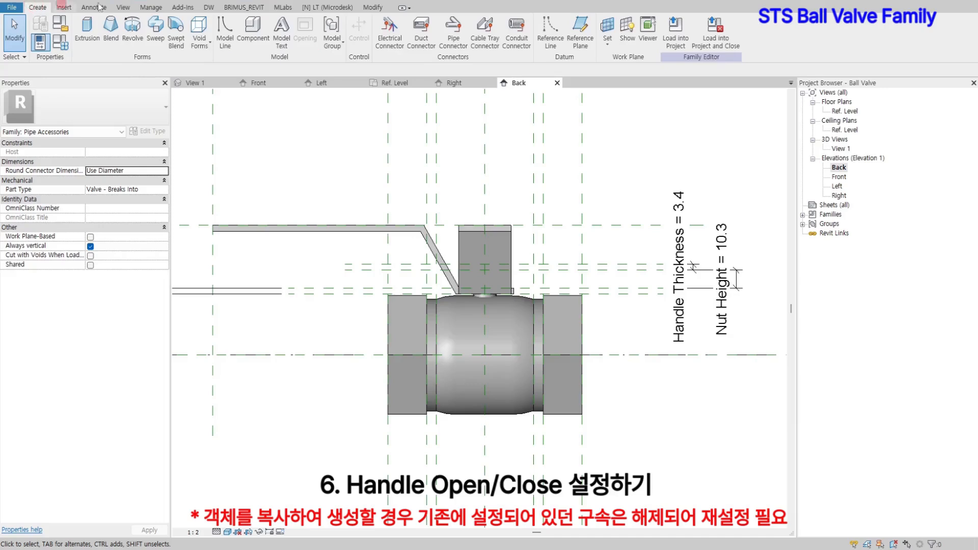
{"action": "left_click", "coordinate": [606, 29]}
{"action": "scroll", "coordinate": [460, 256], "scroll_direction": "up", "scroll_amount": 2}
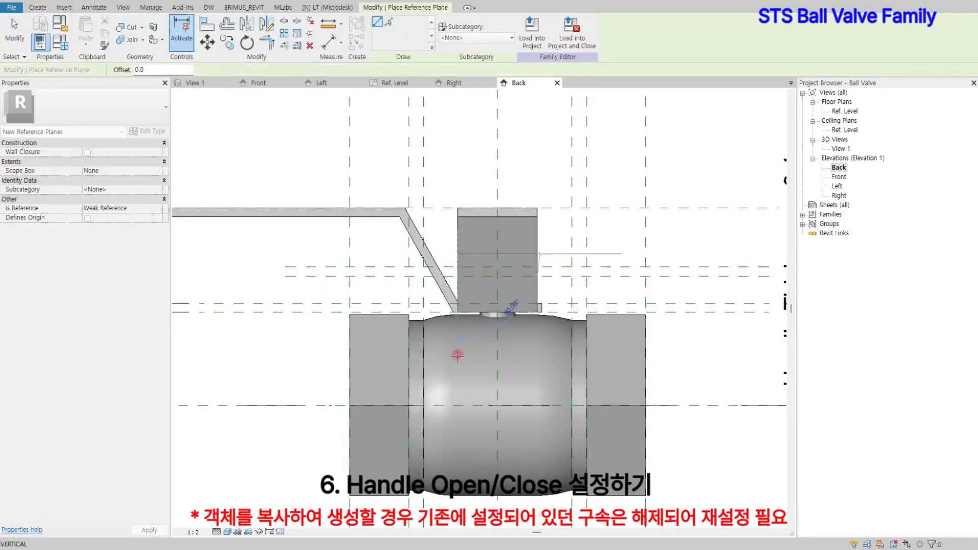
{"action": "left_click", "coordinate": [538, 249]}
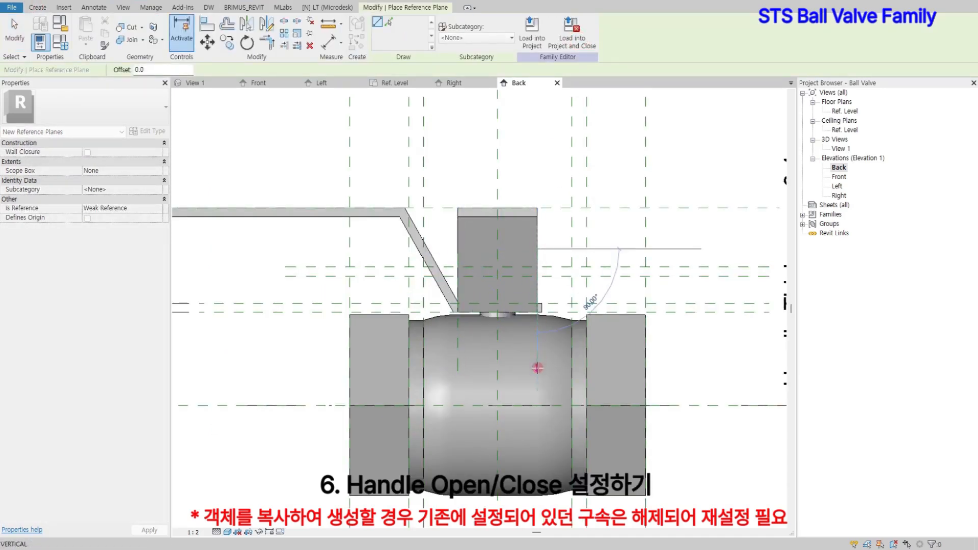
{"action": "left_click", "coordinate": [537, 368]}
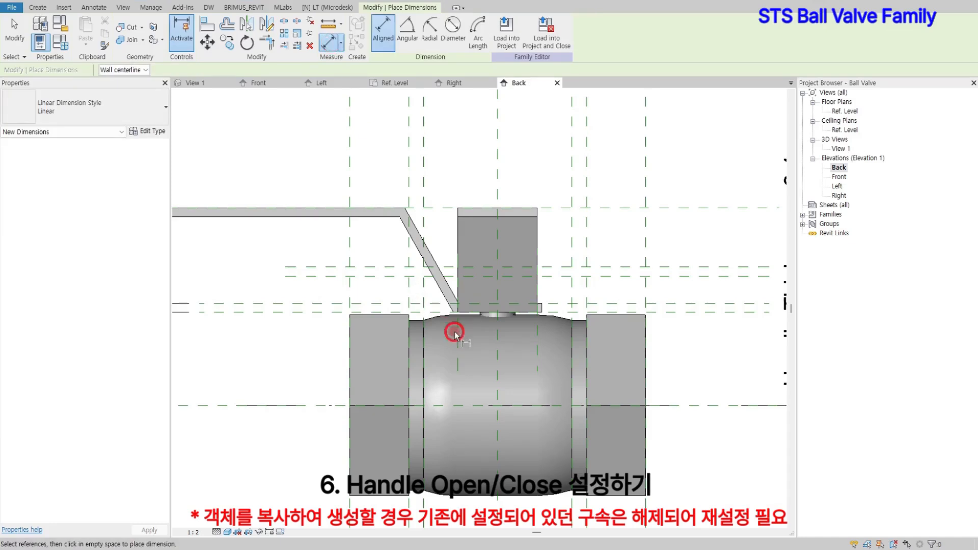
- Dimension the two new reference planes to the valve's vertical centre plane and make the spacing equal
{"action": "left_click", "coordinate": [455, 334]}
{"action": "left_click", "coordinate": [498, 337]}
{"action": "left_click", "coordinate": [537, 340]}
{"action": "left_click", "coordinate": [581, 162]}
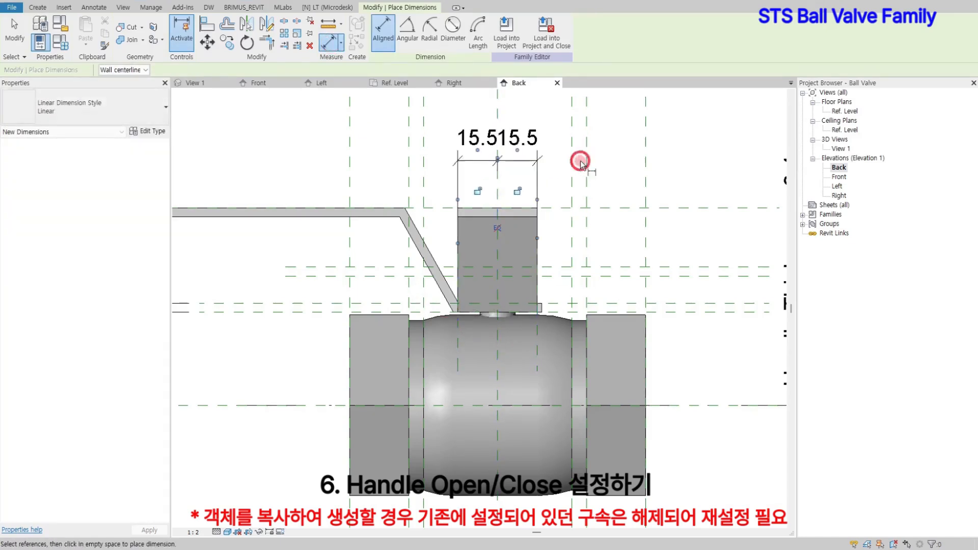
{"action": "left_click", "coordinate": [502, 243]}
- Dimension the full distance between the two new reference planes and label it with the Handle Width parameter
{"action": "left_click", "coordinate": [458, 337]}
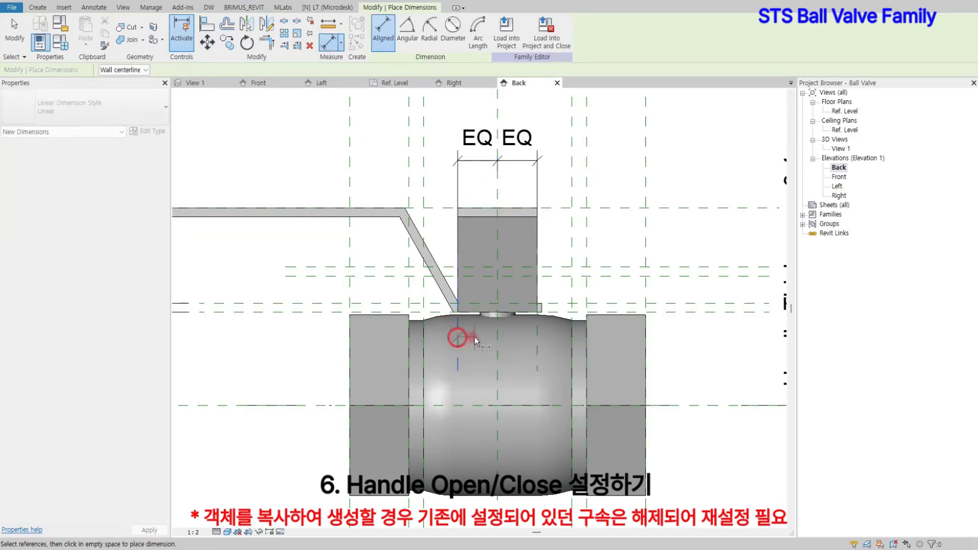
{"action": "left_click", "coordinate": [542, 338]}
{"action": "scroll", "coordinate": [542, 338], "scroll_direction": "down", "scroll_amount": 2}
{"action": "left_click", "coordinate": [607, 154]}
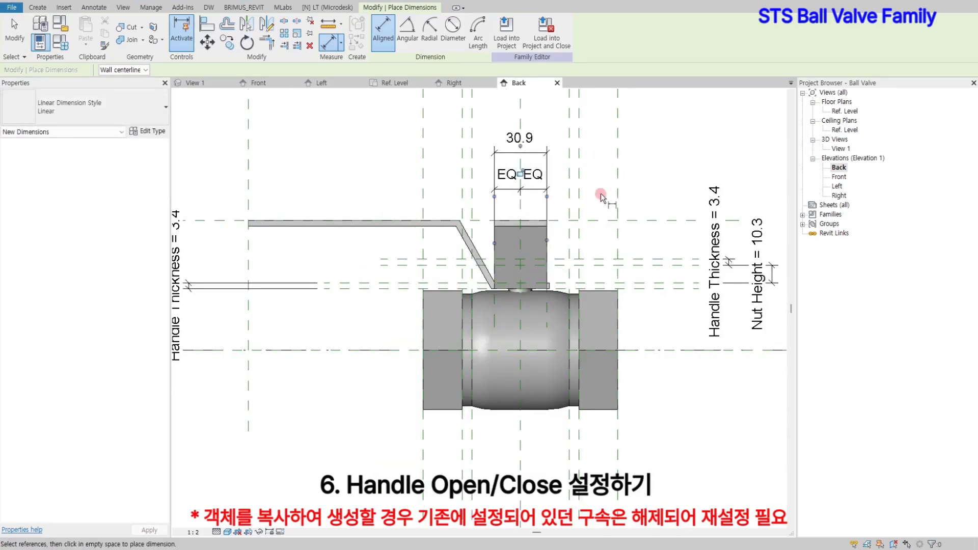
{"action": "middle_click_drag", "start_coordinate": [601, 194], "coordinate": [596, 199]}
{"action": "left_click", "coordinate": [517, 179]}
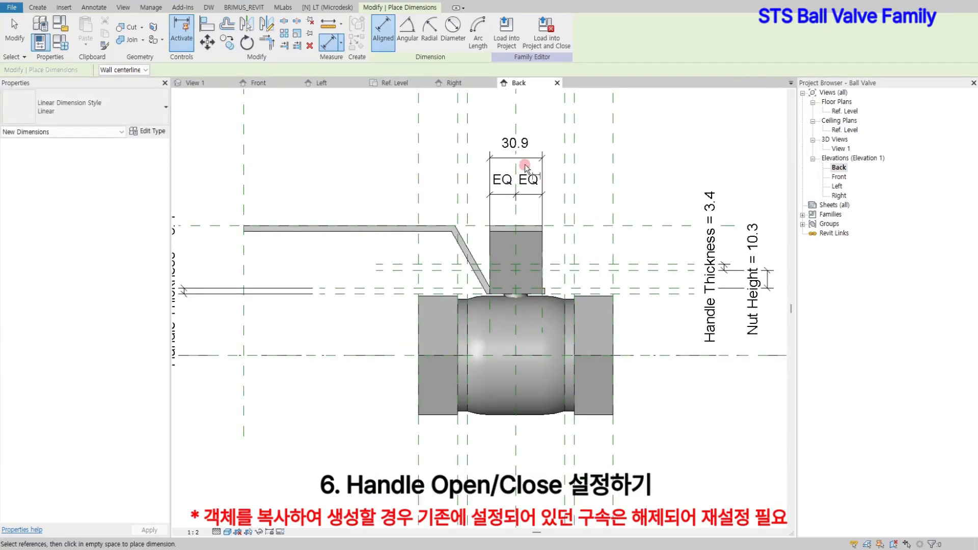
{"action": "left_click", "coordinate": [525, 168]}
{"action": "left_click", "coordinate": [470, 30]}
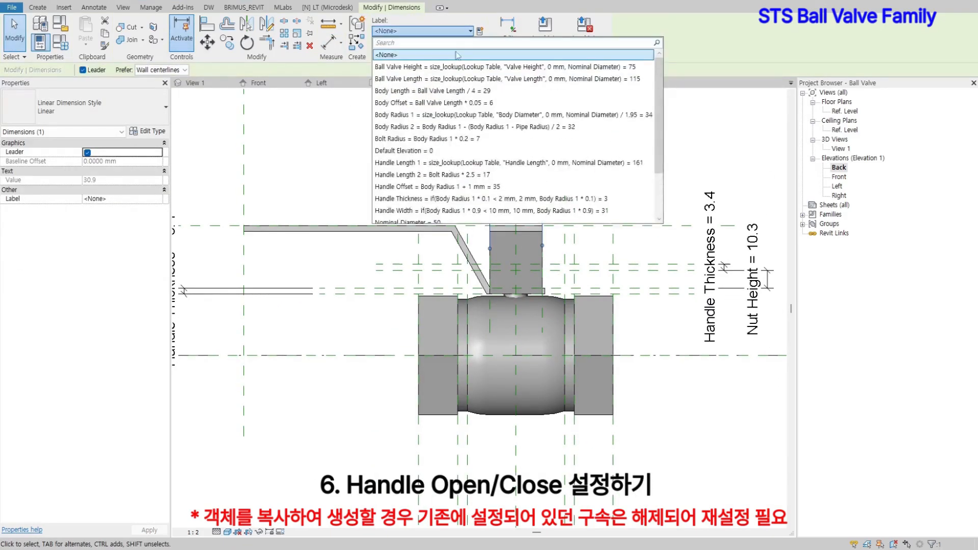
{"action": "left_click", "coordinate": [476, 211]}
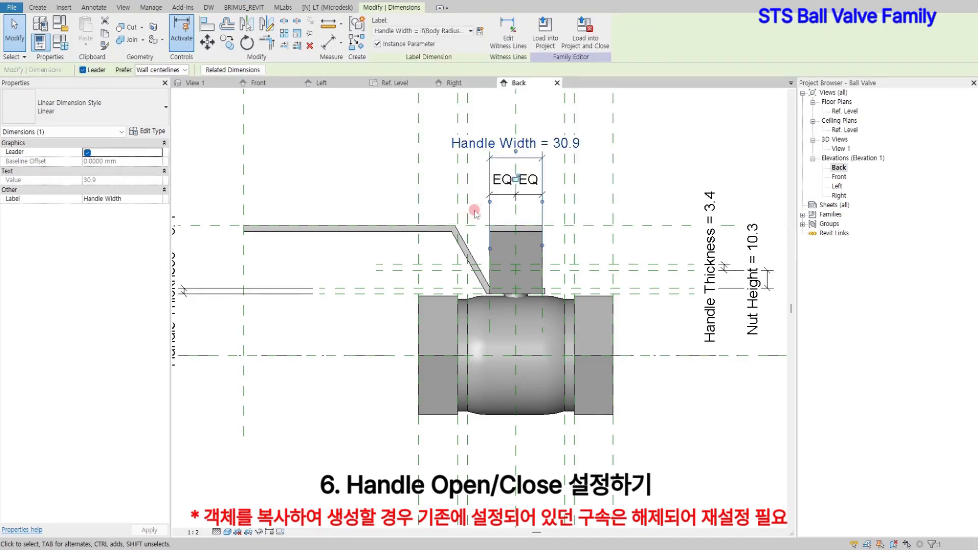
- Edit the copied handle sweep's path and lock both path ends to the handle-width reference planes
{"action": "left_click", "coordinate": [492, 229]}
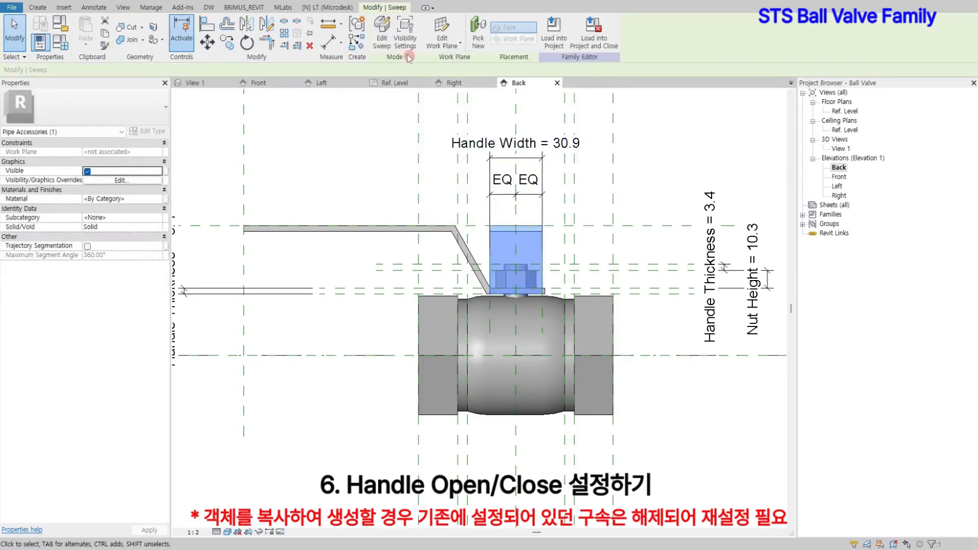
{"action": "left_click", "coordinate": [386, 41]}
{"action": "left_click", "coordinate": [498, 29]}
{"action": "scroll", "coordinate": [530, 301], "scroll_direction": "up", "scroll_amount": 3}
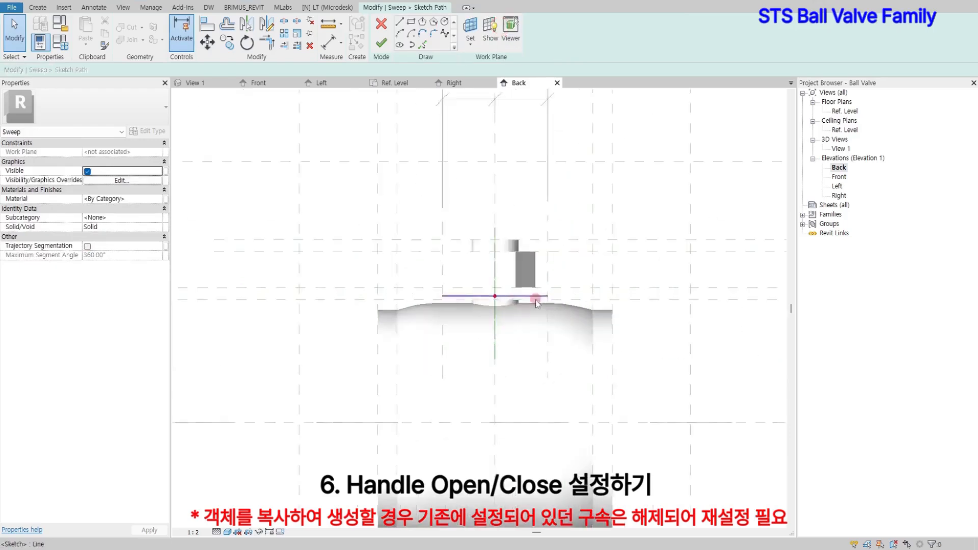
{"action": "left_click", "coordinate": [530, 296]}
{"action": "left_click_drag", "start_coordinate": [548, 296], "coordinate": [549, 296]}
{"action": "left_click", "coordinate": [565, 316]}
{"action": "left_click_drag", "start_coordinate": [442, 296], "coordinate": [443, 296]}
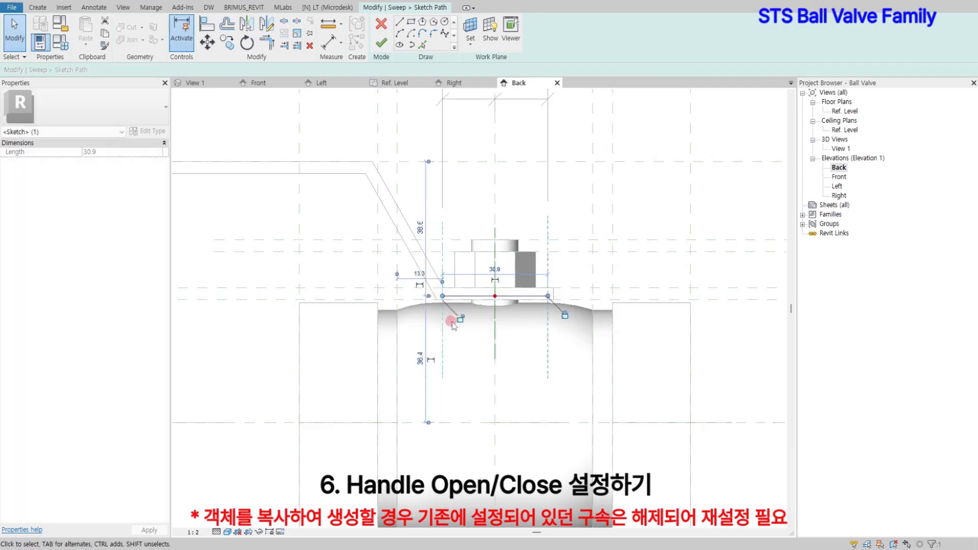
{"action": "left_click", "coordinate": [563, 400]}
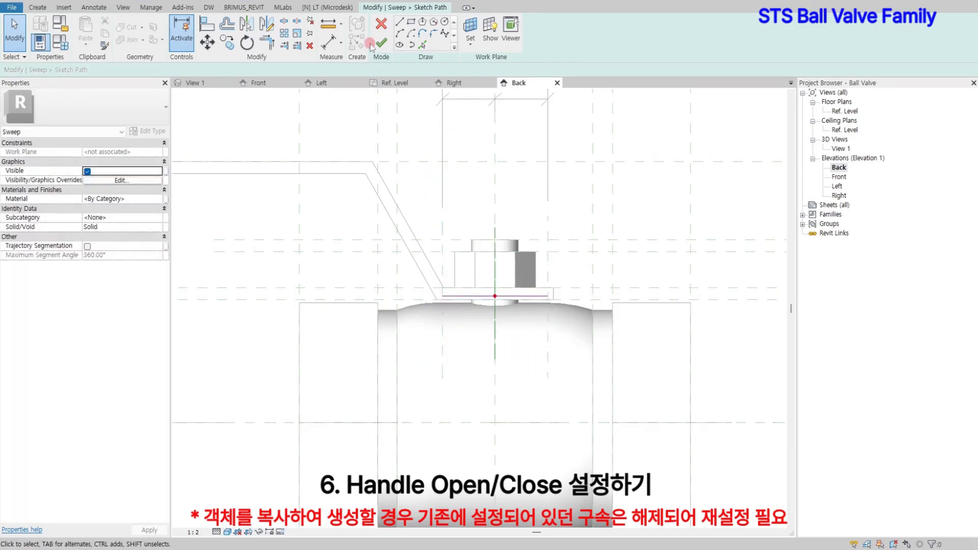
{"action": "left_click", "coordinate": [380, 44]}
- Open the sweep's profile for editing in the Left elevation and bring the angular dimension close to the handle's upper bend
{"action": "left_click", "coordinate": [530, 44]}
{"action": "left_click", "coordinate": [560, 43]}
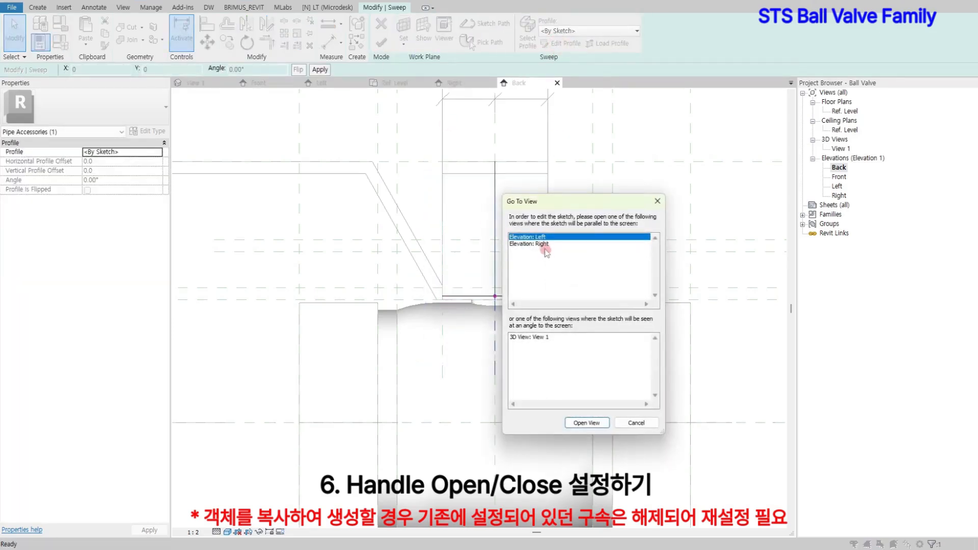
{"action": "left_click", "coordinate": [587, 423]}
{"action": "scroll", "coordinate": [454, 255], "scroll_direction": "up", "scroll_amount": 1}
{"action": "middle_click_drag", "start_coordinate": [454, 255], "coordinate": [547, 342]}
{"action": "middle_click_drag", "start_coordinate": [536, 330], "coordinate": [510, 332]}
{"action": "scroll", "coordinate": [508, 332], "scroll_direction": "down", "scroll_amount": 1}
{"action": "left_click_drag", "start_coordinate": [432, 214], "coordinate": [491, 265]}
{"action": "left_click", "coordinate": [530, 301]}
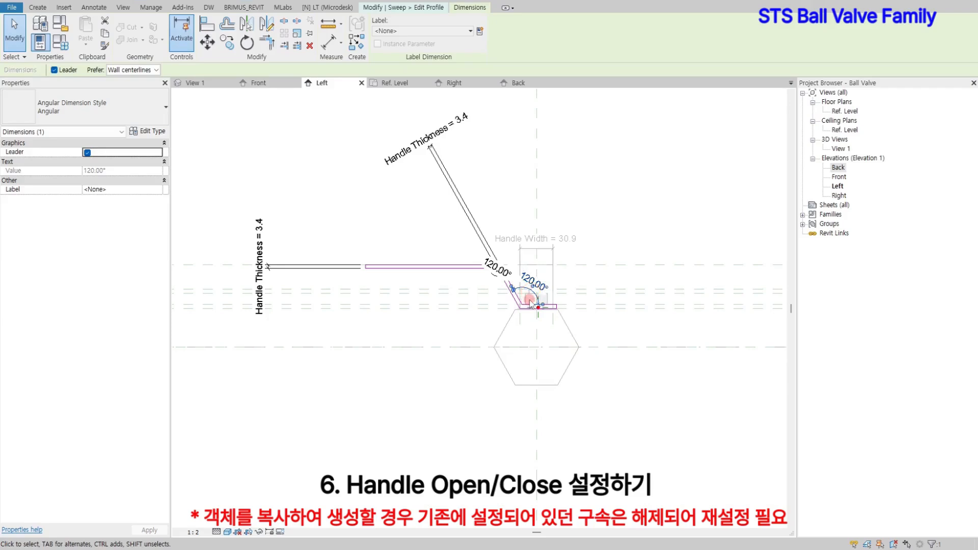
{"action": "left_click", "coordinate": [495, 298]}
{"action": "scroll", "coordinate": [496, 299], "scroll_direction": "up", "scroll_amount": 1}
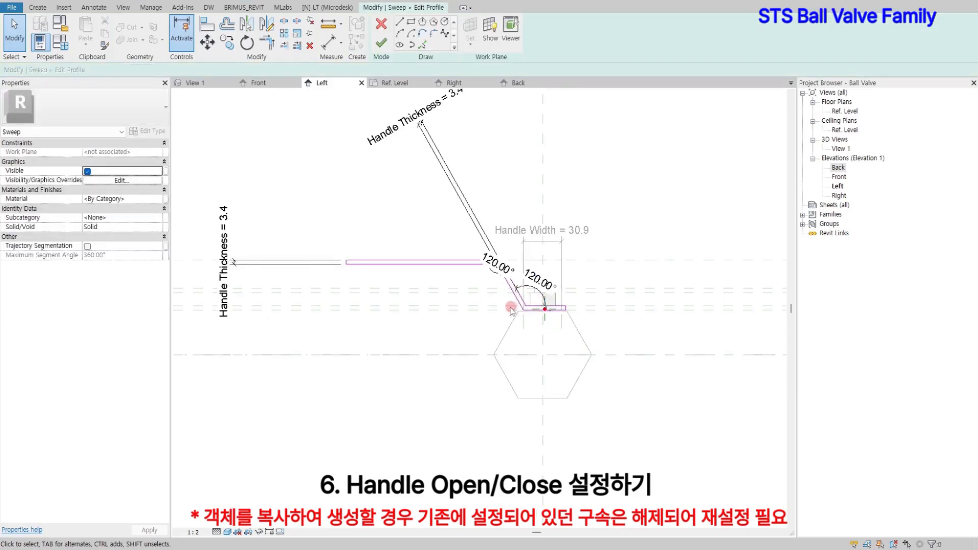
- Align the bottom edge of the profile's mounting foot with the lower handle reference plane and lock it
{"action": "left_click", "coordinate": [216, 35]}
{"action": "scroll", "coordinate": [591, 319], "scroll_direction": "up", "scroll_amount": 2}
{"action": "left_click", "coordinate": [525, 284]}
{"action": "left_click", "coordinate": [462, 301]}
{"action": "left_click", "coordinate": [570, 295]}
{"action": "left_click", "coordinate": [524, 293]}
{"action": "left_click", "coordinate": [496, 276]}
{"action": "scroll", "coordinate": [367, 289], "scroll_direction": "down", "scroll_amount": 1}
{"action": "middle_click_drag", "start_coordinate": [366, 289], "coordinate": [579, 296]}
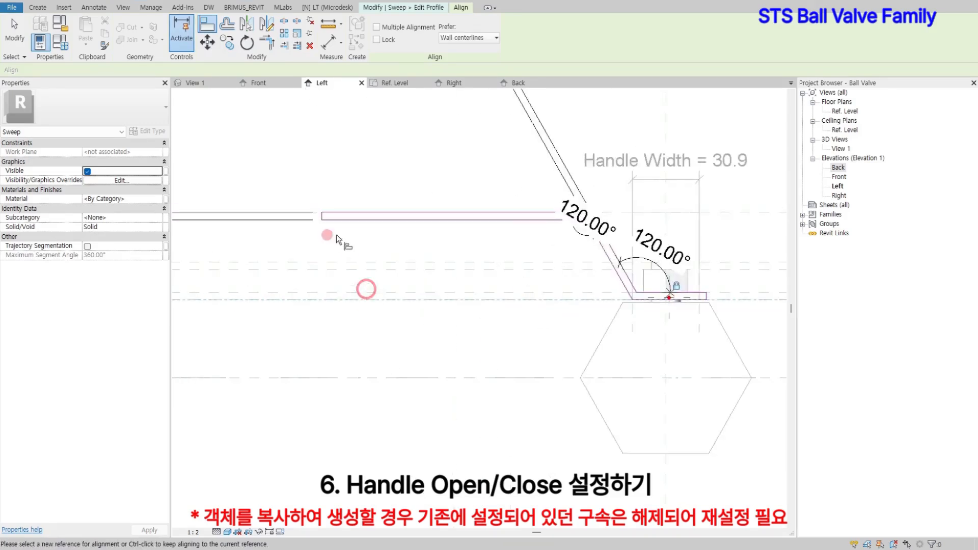
- Align the top edge of the handle grip with the upper horizontal reference plane and lock it
{"action": "left_click", "coordinate": [731, 212]}
{"action": "left_click", "coordinate": [543, 213]}
{"action": "left_click", "coordinate": [462, 228]}
{"action": "scroll", "coordinate": [515, 248], "scroll_direction": "down", "scroll_amount": 1}
{"action": "middle_click_drag", "start_coordinate": [515, 248], "coordinate": [459, 280]}
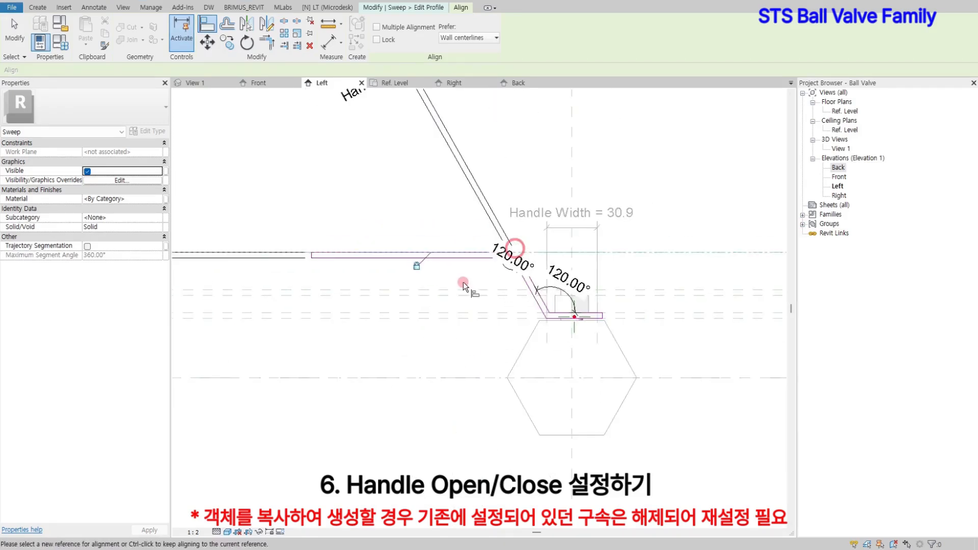
{"action": "key", "text": "Escape"}
{"action": "key", "text": "Escape"}
- Dimension the horizontal distance from the handle grip's free end to the valve's vertical centre plane
{"action": "key", "text": "d"}
{"action": "key", "text": "i"}
{"action": "scroll", "coordinate": [314, 258], "scroll_direction": "up", "scroll_amount": 3}
{"action": "left_click", "coordinate": [312, 255]}
{"action": "scroll", "coordinate": [447, 263], "scroll_direction": "down", "scroll_amount": 2}
{"action": "left_click", "coordinate": [702, 241]}
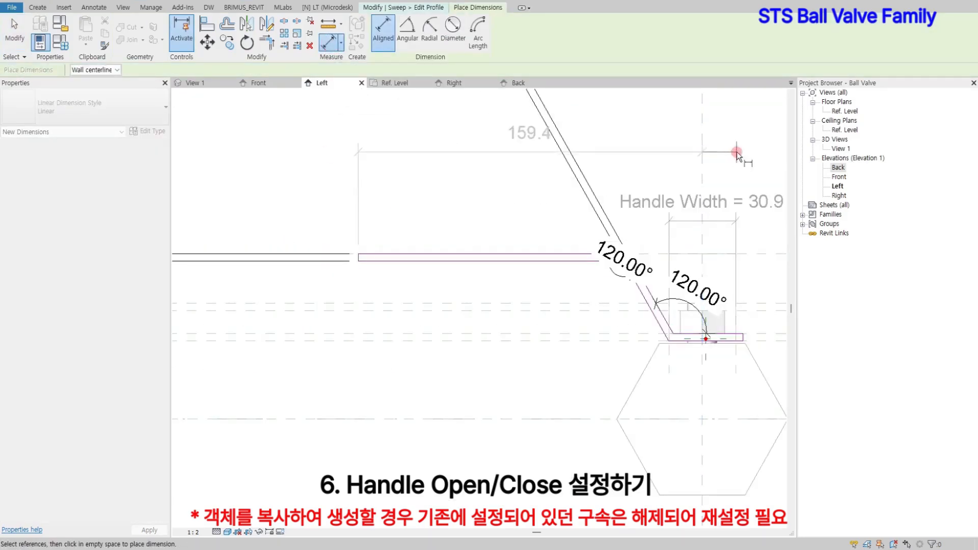
{"action": "left_click", "coordinate": [736, 152]}
- Dimension both ends of the profile's mounting foot to the valve's vertical centre plane
{"action": "middle_click_drag", "start_coordinate": [757, 249], "coordinate": [703, 255]}
{"action": "left_click", "coordinate": [648, 279]}
{"action": "left_click", "coordinate": [691, 339]}
{"action": "left_click", "coordinate": [740, 397]}
{"action": "left_click", "coordinate": [619, 360]}
{"action": "scroll", "coordinate": [660, 352], "scroll_direction": "up", "scroll_amount": 2}
{"action": "left_click", "coordinate": [644, 246]}
{"action": "left_click", "coordinate": [598, 347]}
{"action": "left_click", "coordinate": [619, 488]}
{"action": "scroll", "coordinate": [629, 484], "scroll_direction": "down", "scroll_amount": 4}
{"action": "middle_click_drag", "start_coordinate": [711, 485], "coordinate": [700, 447]}
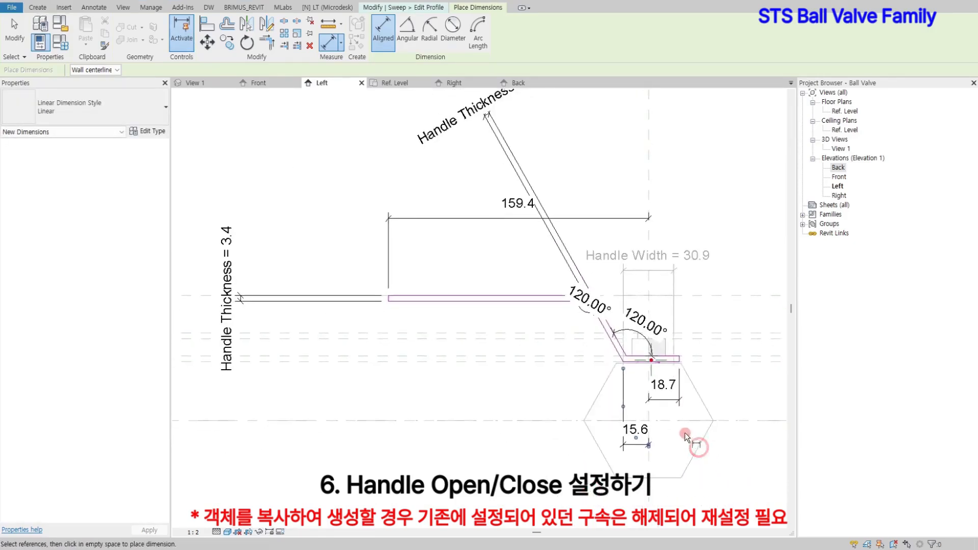
{"action": "key", "text": "Escape"}
- Label the overall handle length dimension with the Handle Length 1 parameter
{"action": "scroll", "coordinate": [464, 296], "scroll_direction": "down", "scroll_amount": 1}
{"action": "left_click", "coordinate": [512, 242]}
{"action": "left_click", "coordinate": [438, 31]}
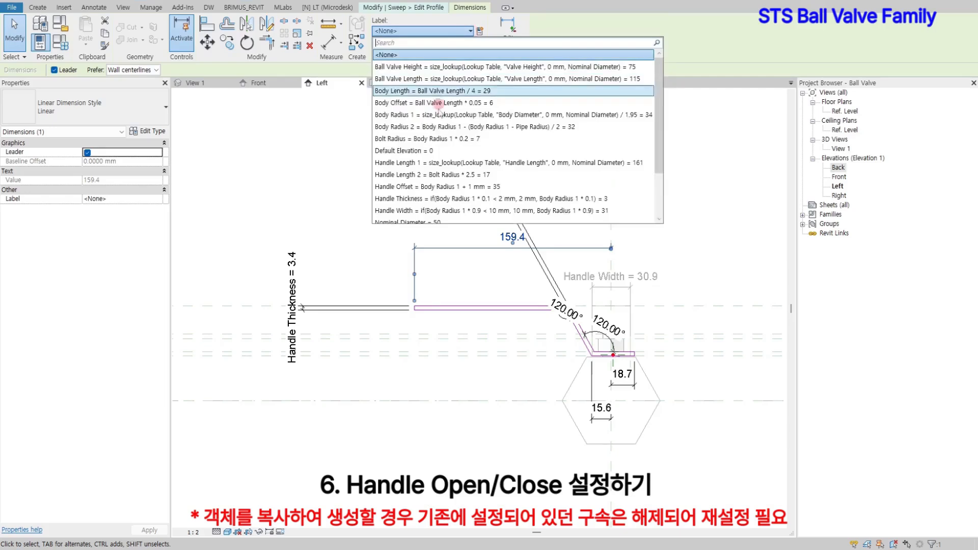
{"action": "scroll", "coordinate": [439, 120], "scroll_direction": "down", "scroll_amount": 1}
{"action": "left_click", "coordinate": [451, 129]}
{"action": "left_click", "coordinate": [675, 336]}
- Label both mounting foot dimensions with the Handle Length 2 parameter
{"action": "left_click", "coordinate": [623, 377]}
{"action": "left_click", "coordinate": [602, 418], "text": "ctrl"}
{"action": "left_click", "coordinate": [461, 31]}
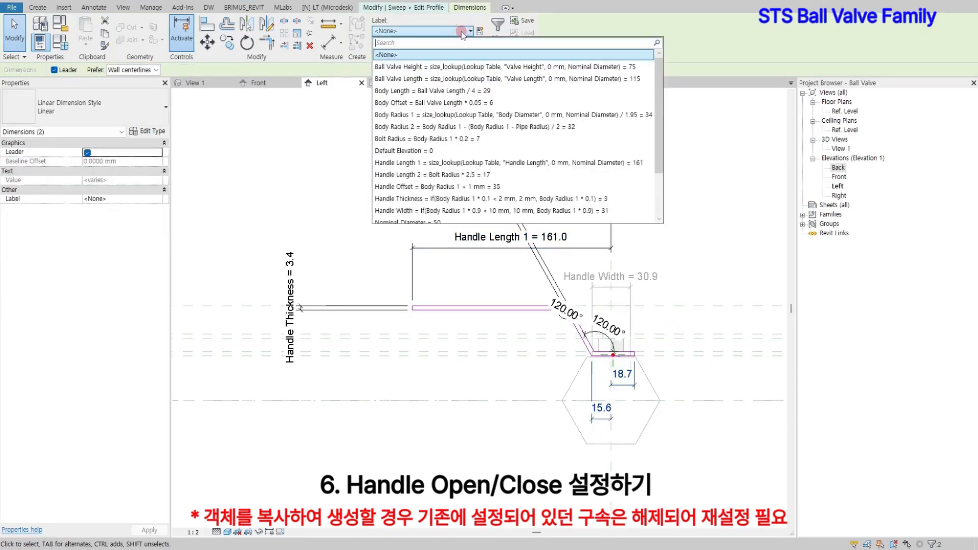
{"action": "left_click", "coordinate": [423, 175]}
{"action": "left_click", "coordinate": [695, 386]}
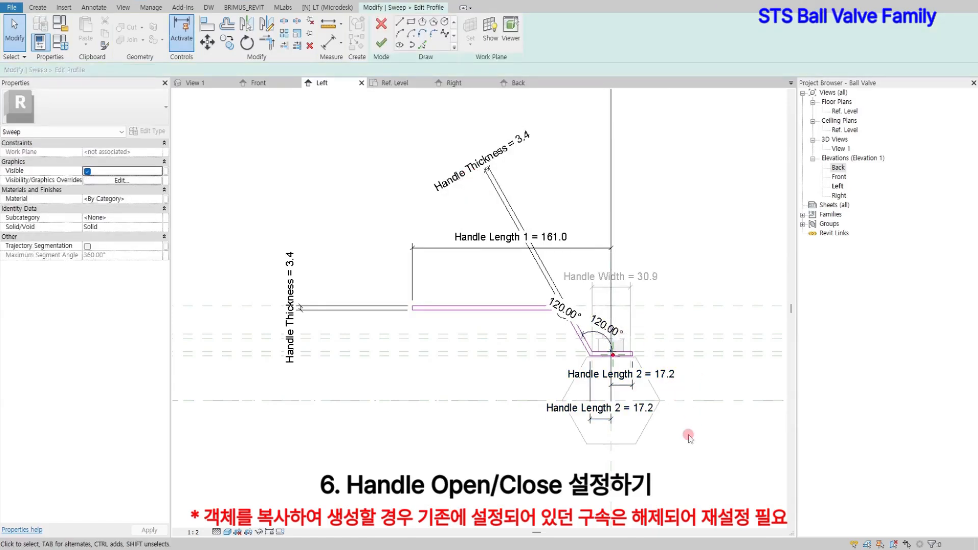
- Finish the profile and sweep edits of the copied handle and show the valve in the Ref. Level plan
{"action": "left_click", "coordinate": [383, 43]}
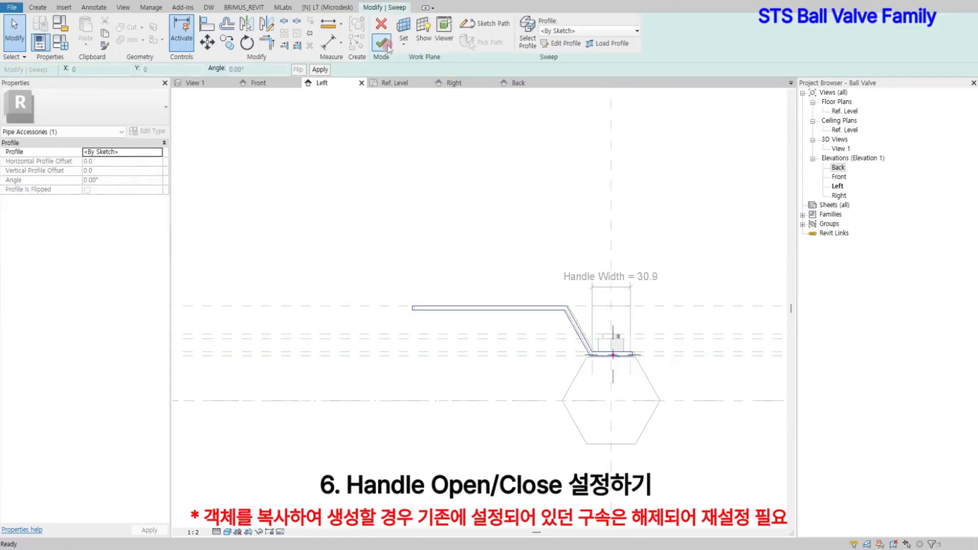
{"action": "left_click", "coordinate": [570, 321]}
{"action": "left_click", "coordinate": [688, 467]}
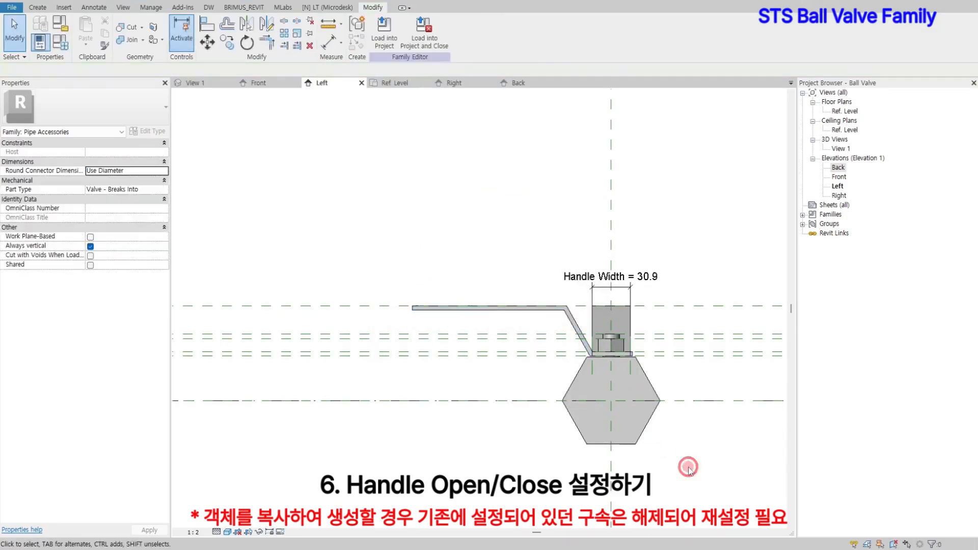
{"action": "left_click", "coordinate": [395, 83]}
{"action": "left_click", "coordinate": [615, 235]}
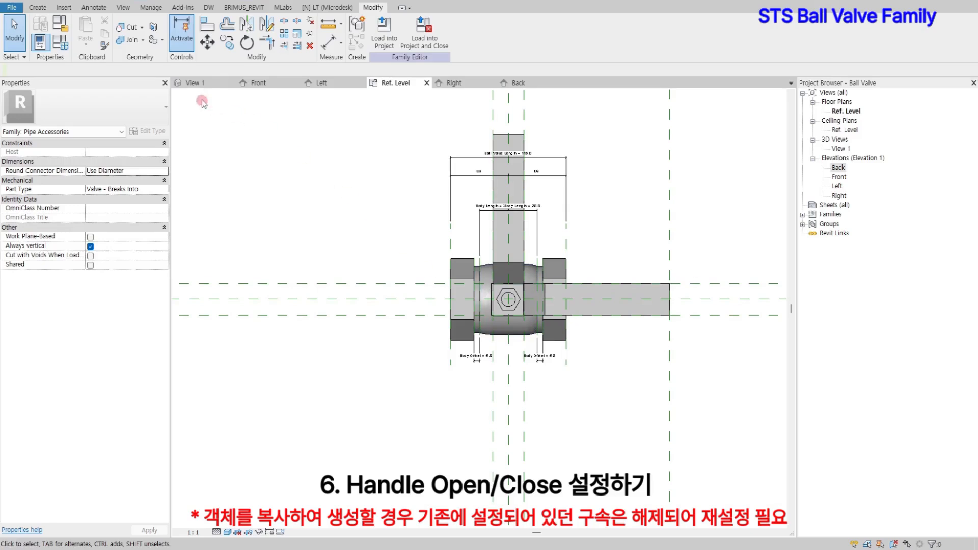
- In the 3D view, associate the visibility of the handle parallel to the pipe axis with a new instance parameter named Open
{"action": "left_click", "coordinate": [197, 83]}
{"action": "scroll", "coordinate": [594, 420], "scroll_direction": "down", "scroll_amount": 3}
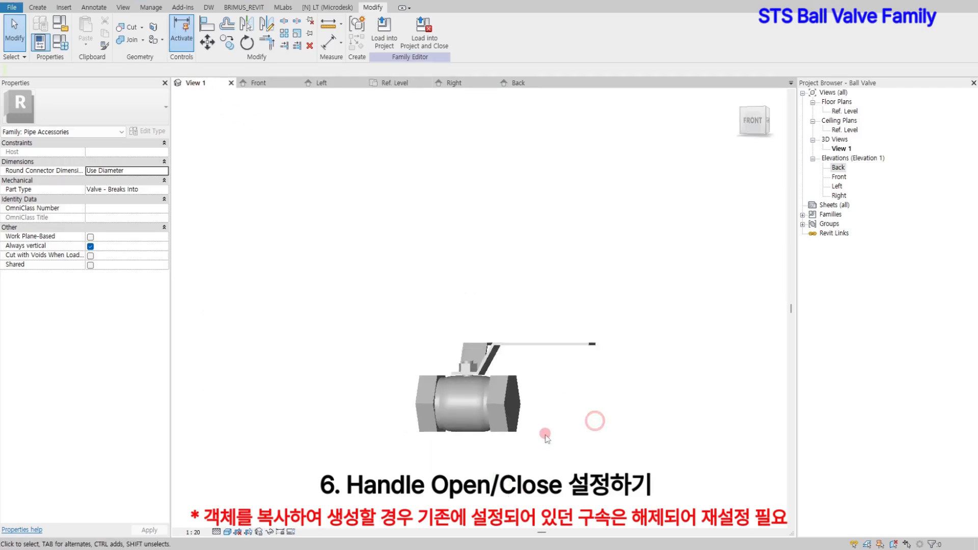
{"action": "mouse_move", "coordinate": [553, 398]}
{"action": "middle_mouse_down"}
{"action": "mouse_move", "coordinate": [668, 445]}
{"action": "mouse_move", "coordinate": [621, 433]}
{"action": "middle_mouse_up"}
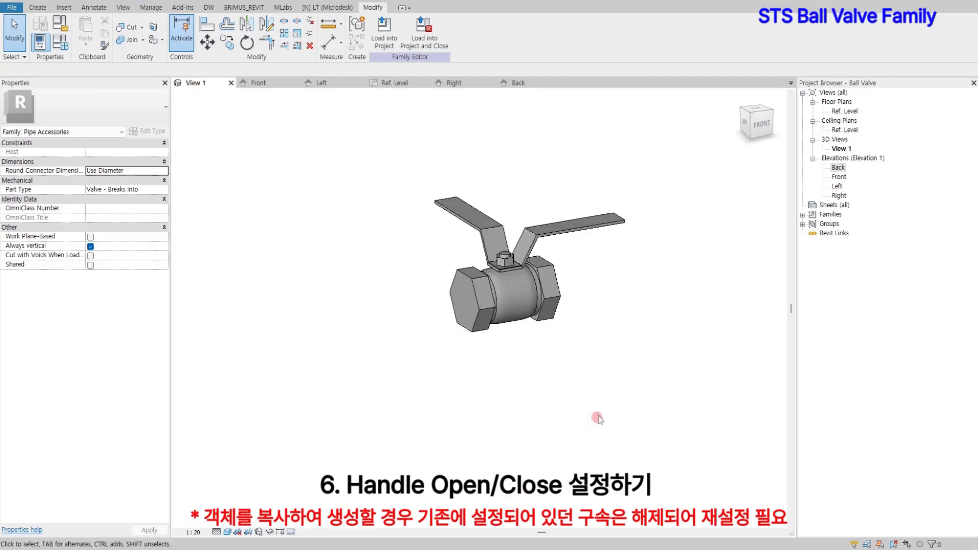
{"action": "left_click", "coordinate": [592, 246]}
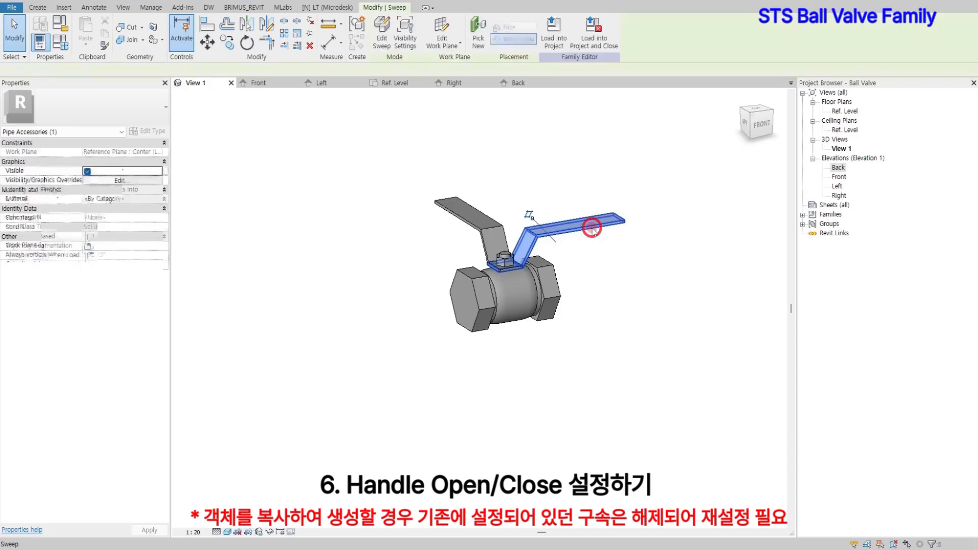
{"action": "left_click", "coordinate": [166, 172]}
{"action": "left_click", "coordinate": [219, 313]}
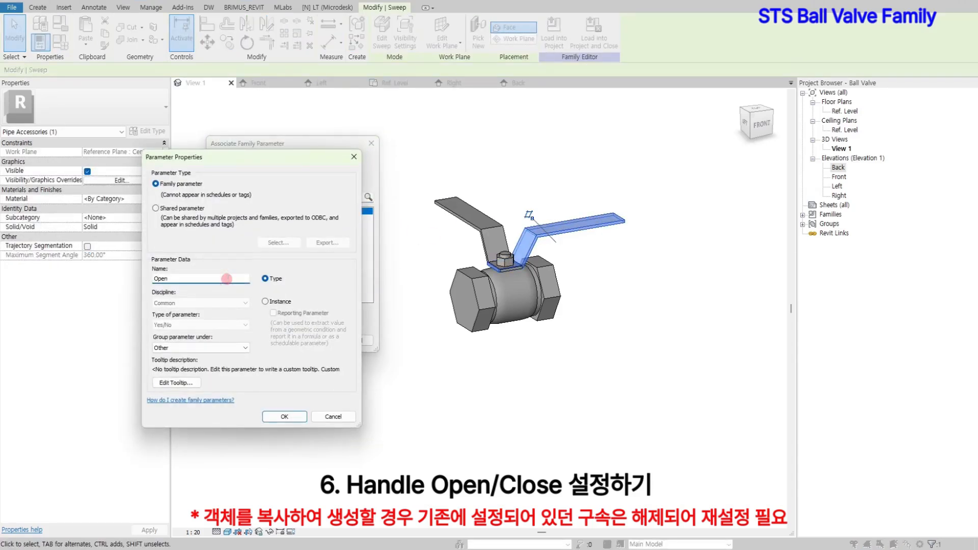
{"action": "left_click", "coordinate": [193, 347]}
{"action": "left_click", "coordinate": [191, 338]}
{"action": "left_click", "coordinate": [266, 301]}
{"action": "left_click", "coordinate": [286, 417]}
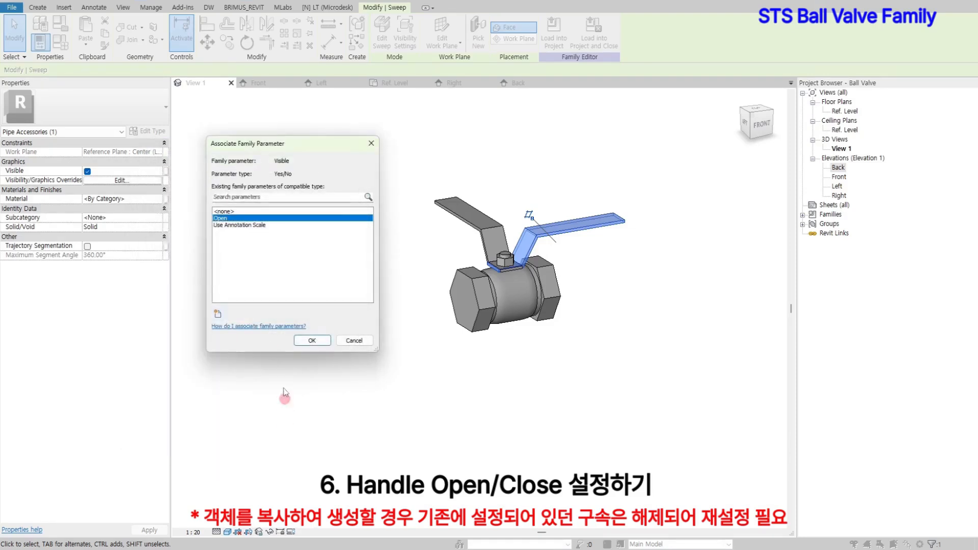
{"action": "left_click", "coordinate": [325, 341]}
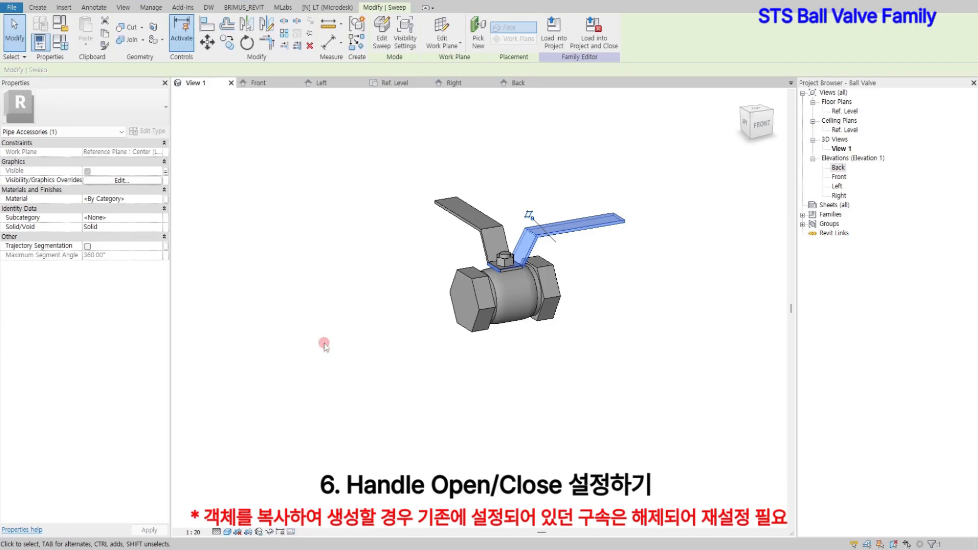
- Associate the visibility of the handle perpendicular to the pipe axis with a new instance parameter named Close, grouped under Visibility
{"action": "left_click", "coordinate": [380, 362]}
{"action": "left_click", "coordinate": [473, 215]}
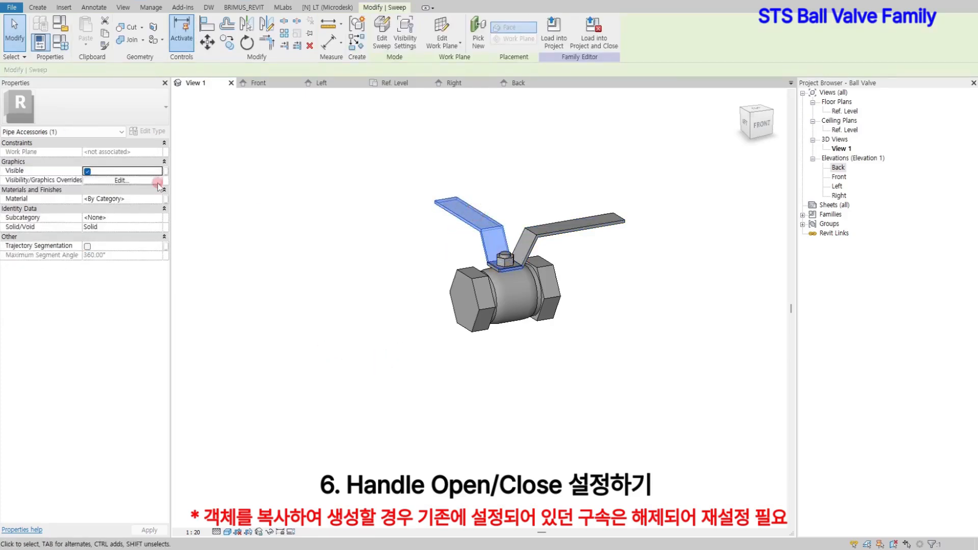
{"action": "left_click", "coordinate": [167, 171]}
{"action": "left_click", "coordinate": [223, 310]}
{"action": "left_click", "coordinate": [226, 279]}
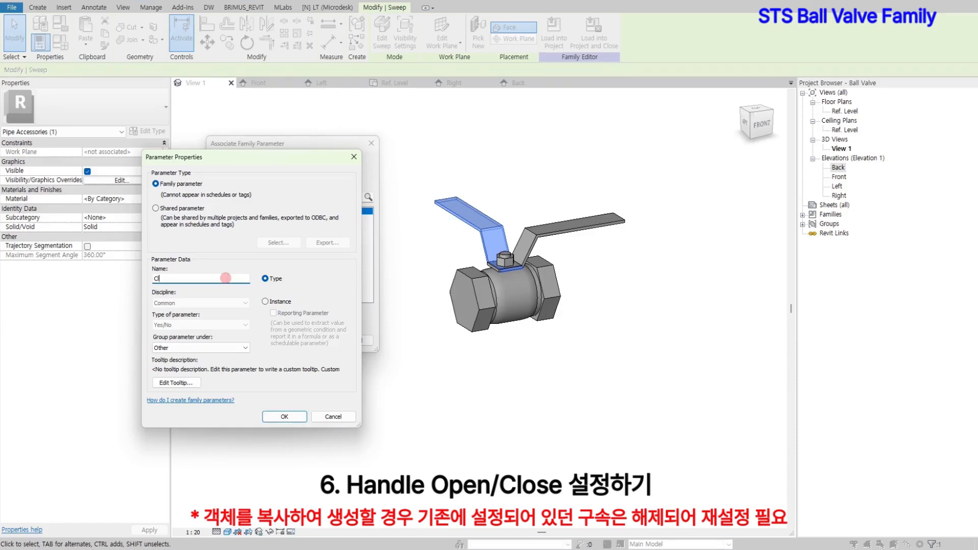
{"action": "type", "text": "Close"}
{"action": "left_click", "coordinate": [214, 348]}
{"action": "left_click", "coordinate": [215, 333]}
{"action": "left_click", "coordinate": [283, 416]}
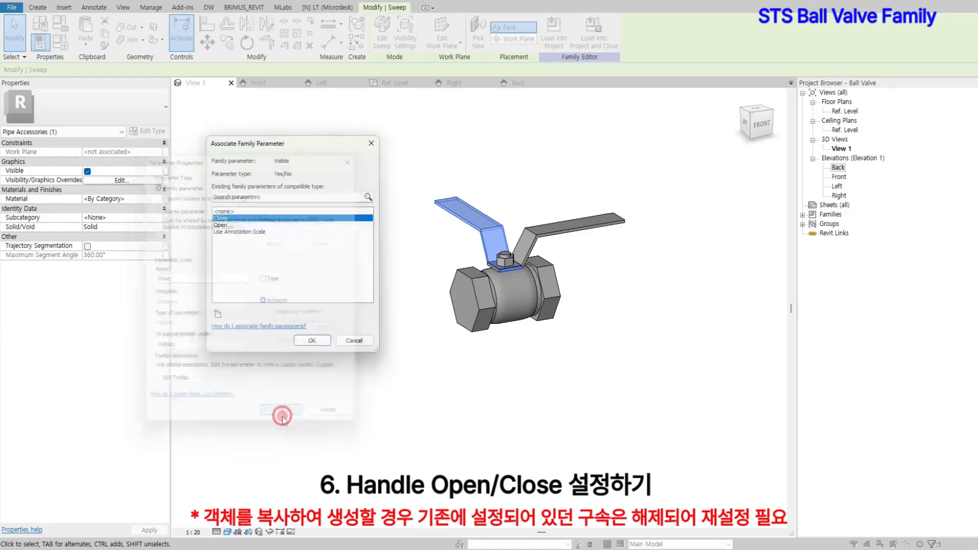
{"action": "left_click", "coordinate": [312, 341]}
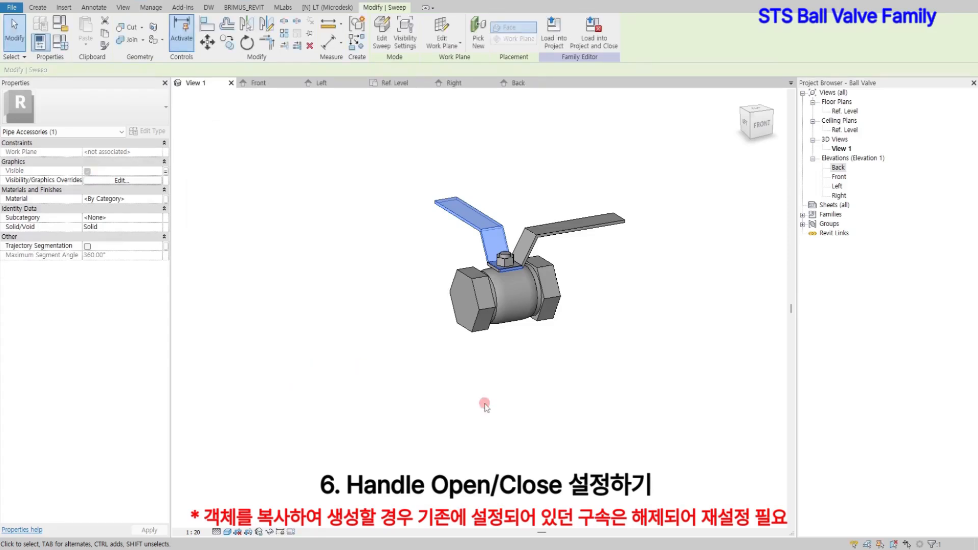
- Set the Close parameter's formula to not(Open) in the family types
{"action": "left_click", "coordinate": [315, 253]}
{"action": "left_click", "coordinate": [61, 45]}
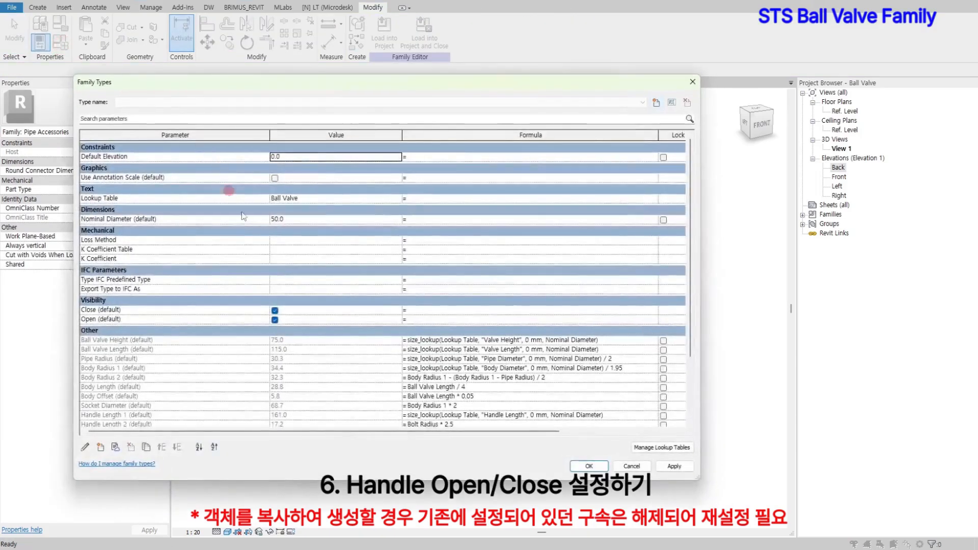
{"action": "left_click", "coordinate": [427, 313]}
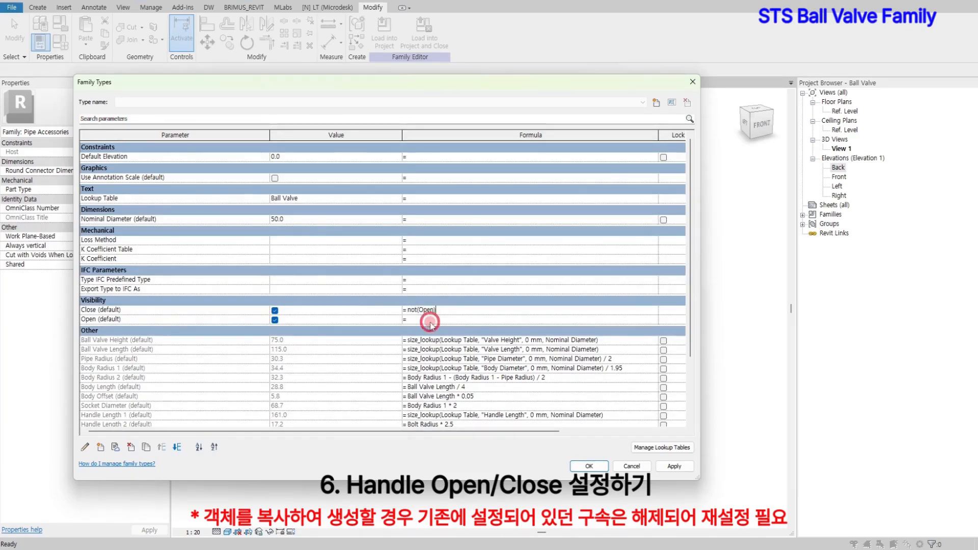
{"action": "left_click", "coordinate": [586, 467]}
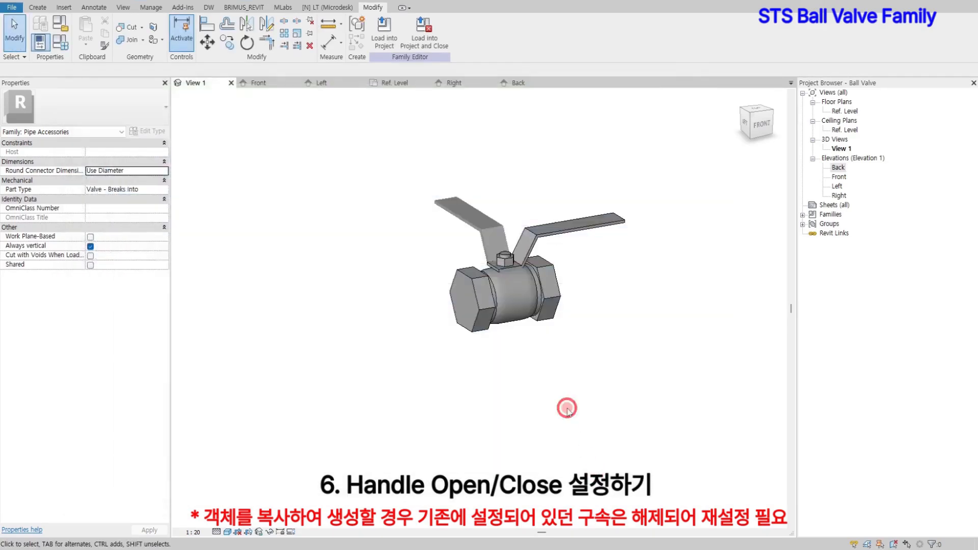
- Create a new material named STS304 for the valve body and both hexagonal end sockets
{"action": "left_click", "coordinate": [546, 312]}
{"action": "left_click", "coordinate": [528, 306], "text": "ctrl"}
{"action": "left_click", "coordinate": [498, 326], "text": "ctrl"}
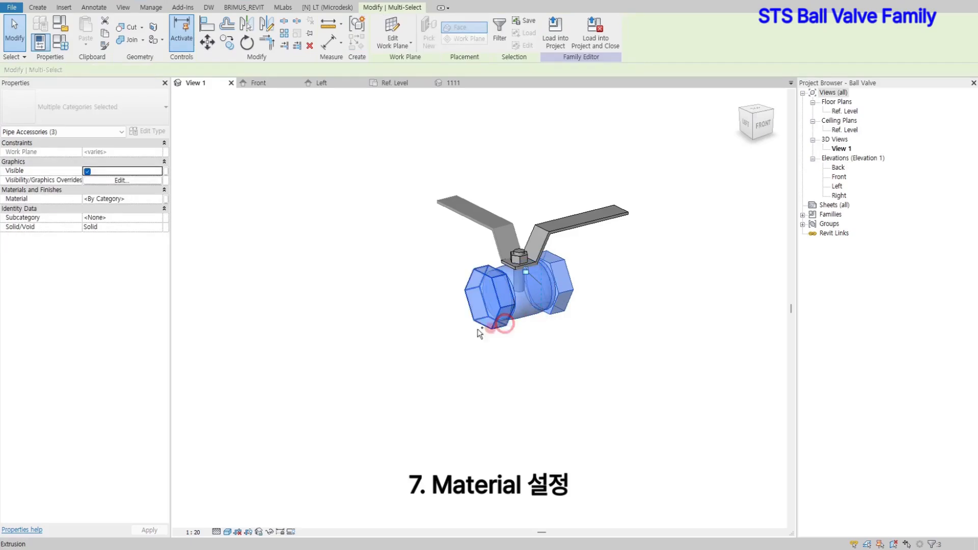
{"action": "left_click", "coordinate": [159, 199]}
{"action": "left_click", "coordinate": [123, 418]}
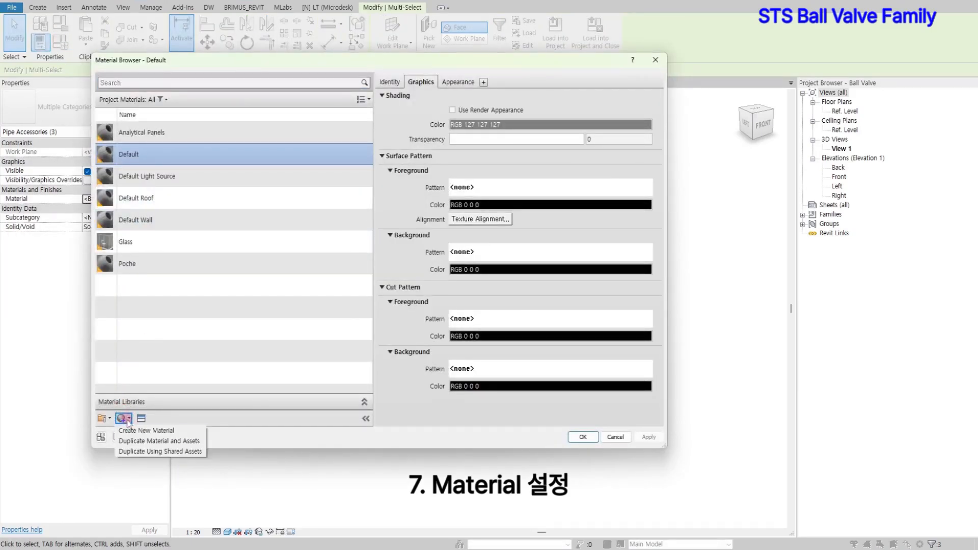
{"action": "left_click", "coordinate": [146, 431]}
{"action": "right_click", "coordinate": [158, 199]}
{"action": "left_click", "coordinate": [182, 237]}
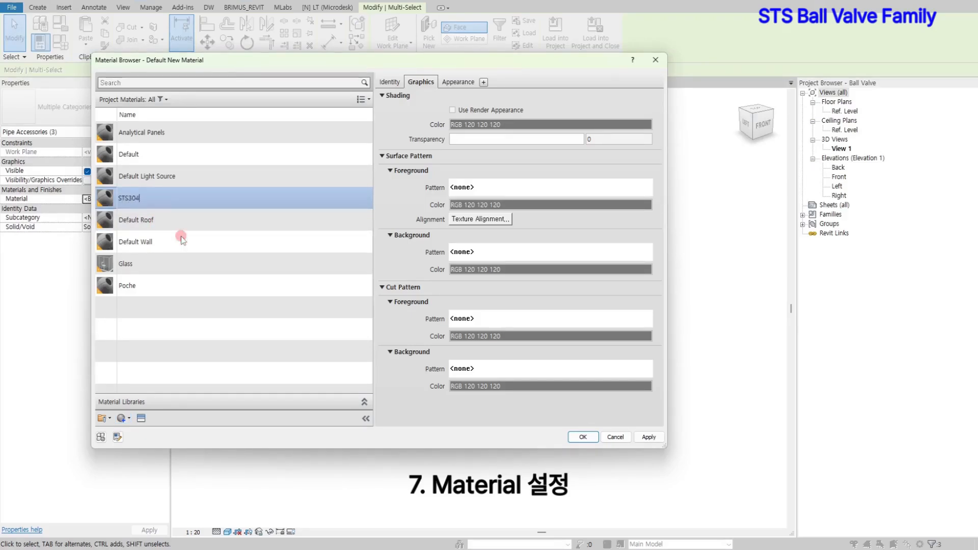
- Give STS304 a dark teal shading colour and apply the material to the selected valve body parts
{"action": "left_click", "coordinate": [473, 125]}
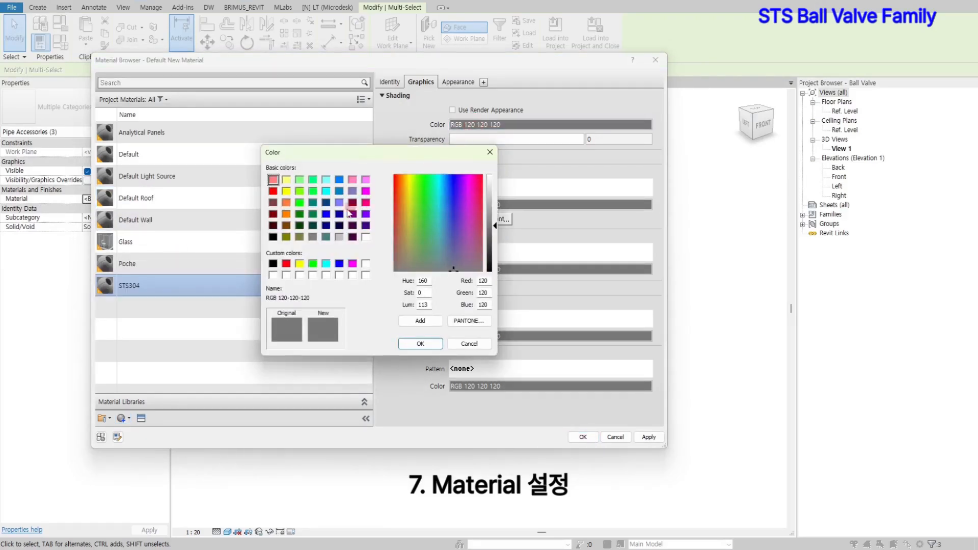
{"action": "left_click", "coordinate": [312, 225]}
{"action": "left_click", "coordinate": [419, 343]}
{"action": "left_click", "coordinate": [583, 437]}
{"action": "left_click", "coordinate": [583, 389]}
- Create a new material named Handle for the two valve handles
{"action": "left_click", "coordinate": [565, 225]}
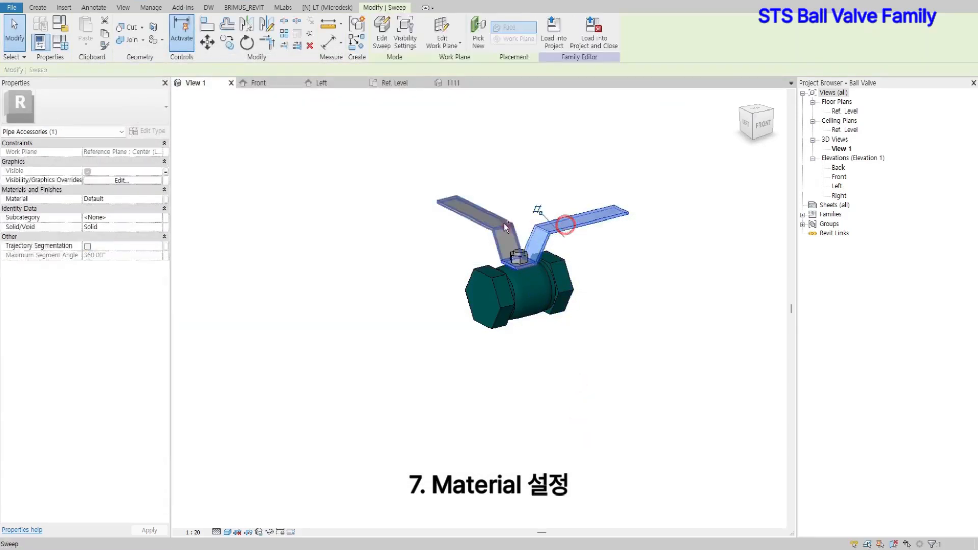
{"action": "left_click", "coordinate": [509, 231], "text": "ctrl"}
{"action": "left_click", "coordinate": [159, 202]}
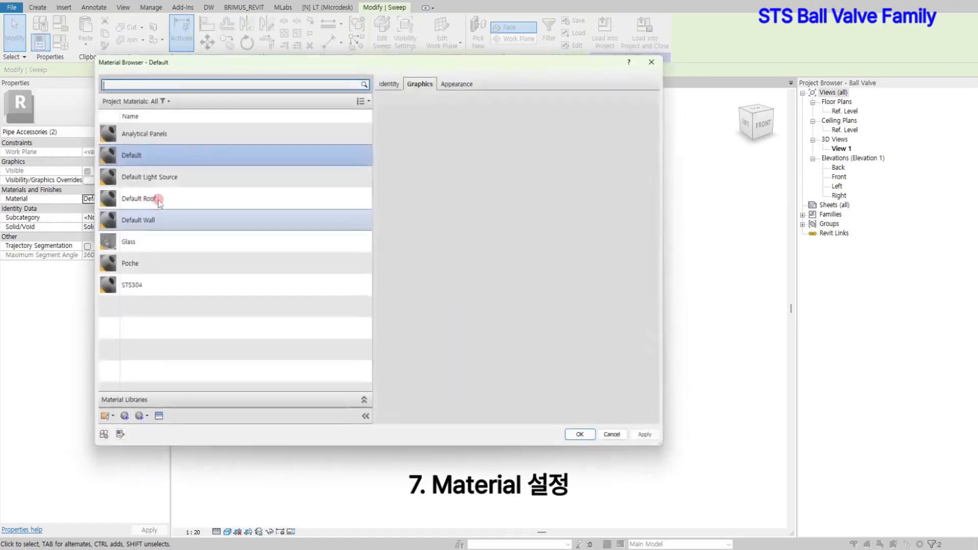
{"action": "left_click", "coordinate": [127, 418]}
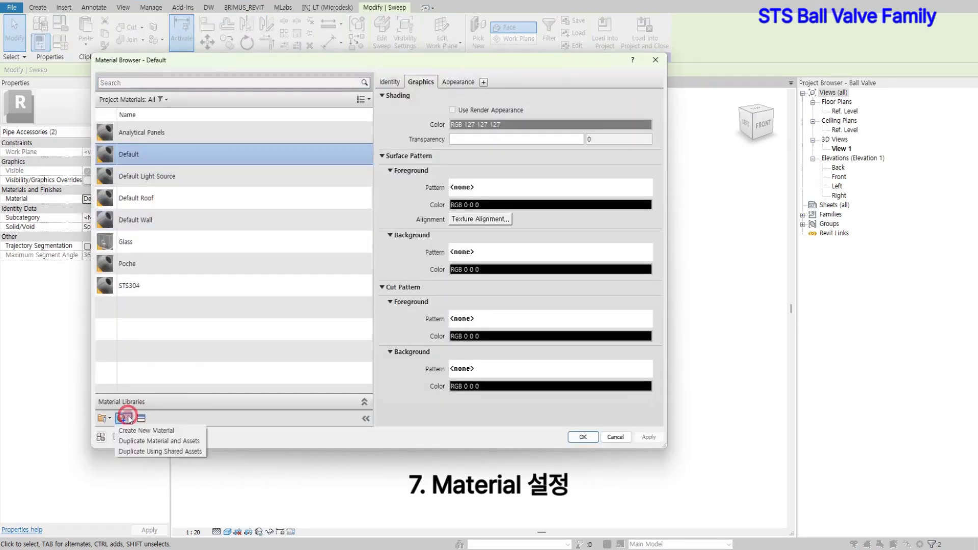
{"action": "left_click", "coordinate": [135, 431]}
{"action": "right_click", "coordinate": [156, 198]}
{"action": "left_click", "coordinate": [187, 237]}
- Set the Handle material's shading colour to RGB 128-064-064 and apply it to both handles
{"action": "left_click", "coordinate": [481, 124]}
{"action": "left_click", "coordinate": [273, 203]}
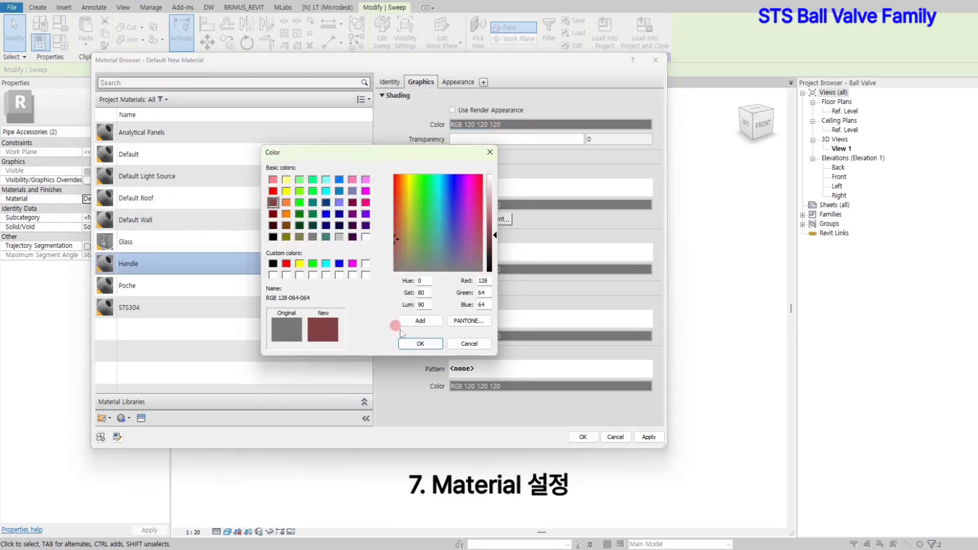
{"action": "left_click", "coordinate": [420, 344]}
{"action": "left_click", "coordinate": [583, 437]}
{"action": "left_click", "coordinate": [573, 372]}
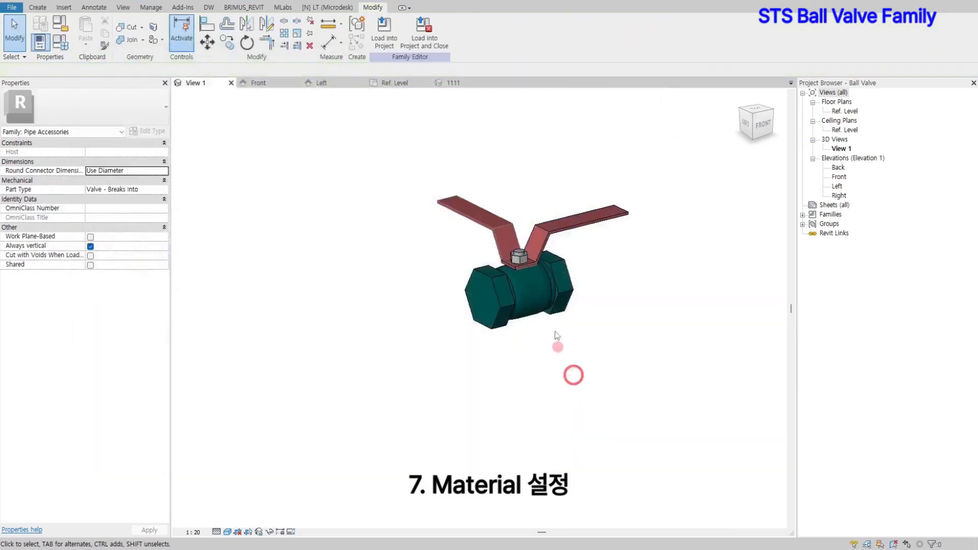
- Create a new material named Bolt & Nut for the bolt and nut extrusions on top of the valve
{"action": "scroll", "coordinate": [530, 257], "scroll_direction": "up", "scroll_amount": 2}
{"action": "left_click", "coordinate": [531, 259]}
{"action": "left_click", "coordinate": [532, 259], "text": "ctrl"}
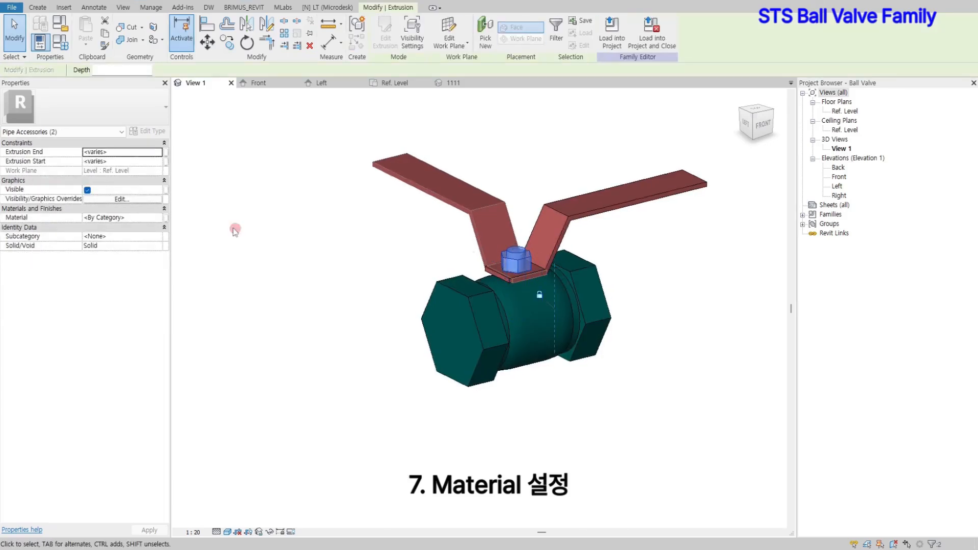
{"action": "left_click", "coordinate": [161, 219]}
{"action": "left_click", "coordinate": [123, 418]}
{"action": "left_click", "coordinate": [137, 427]}
{"action": "right_click", "coordinate": [150, 198]}
{"action": "left_click", "coordinate": [180, 238]}
{"action": "type", "text": "Bolt & Nut"}
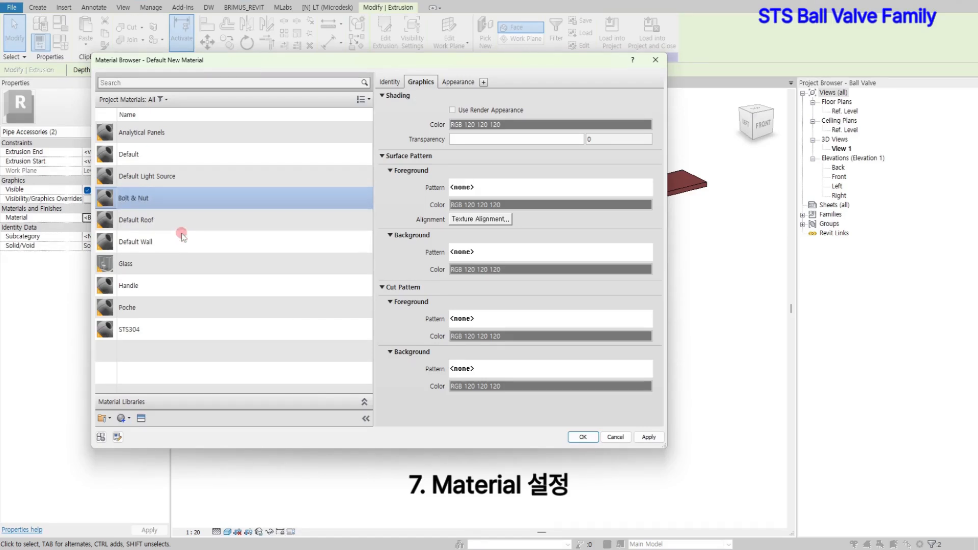
- Give the Bolt & Nut material a white shading colour and apply it to the bolt and nut
{"action": "left_click", "coordinate": [493, 125]}
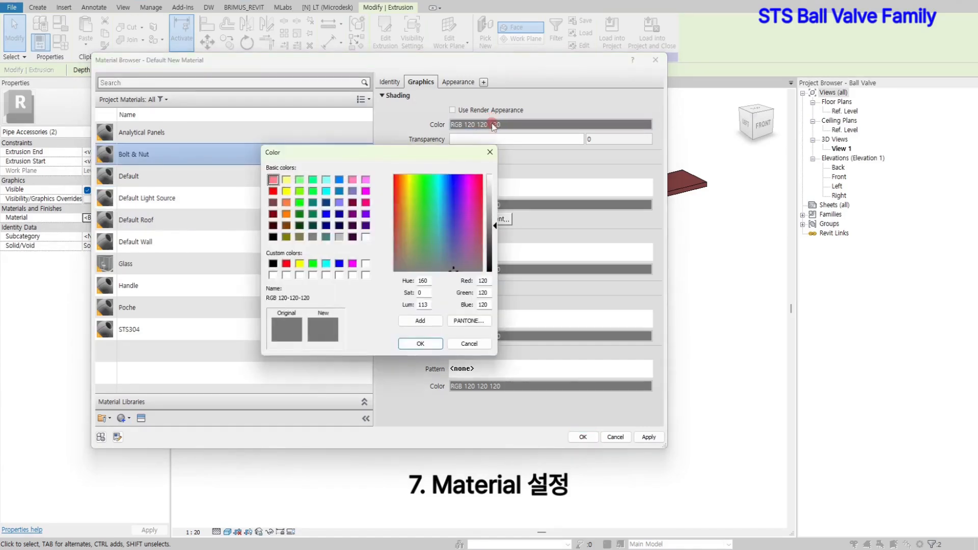
{"action": "left_click", "coordinate": [419, 344]}
{"action": "left_click", "coordinate": [582, 437]}
{"action": "left_click", "coordinate": [638, 439]}
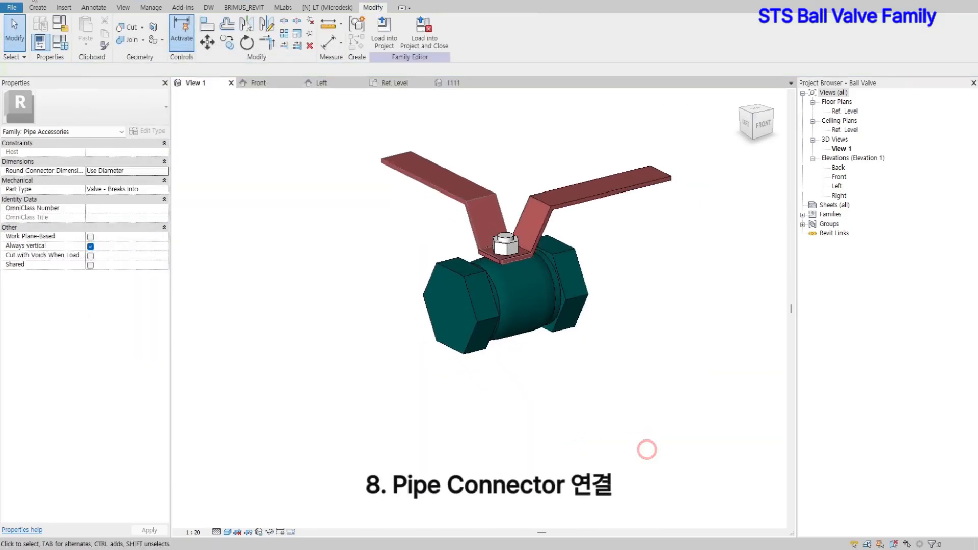
- Place a Hydronic Supply pipe connector on each of the valve's two end faces
{"action": "left_click", "coordinate": [33, 7]}
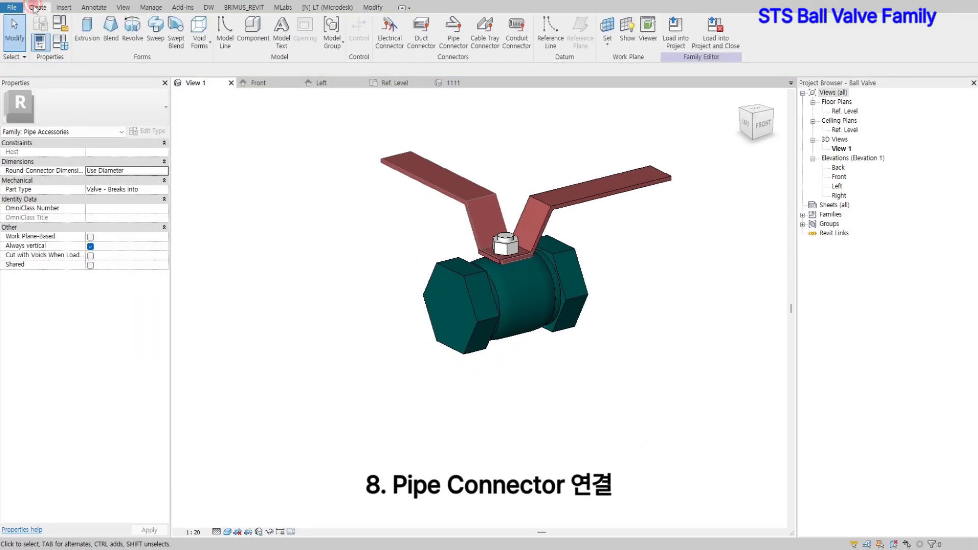
{"action": "left_click", "coordinate": [453, 32]}
{"action": "middle_click_drag", "start_coordinate": [646, 320], "coordinate": [478, 318], "text": "shift"}
{"action": "left_click", "coordinate": [574, 294]}
{"action": "middle_click_drag", "start_coordinate": [464, 365], "coordinate": [408, 256], "text": "shift"}
{"action": "left_click", "coordinate": [441, 265]}
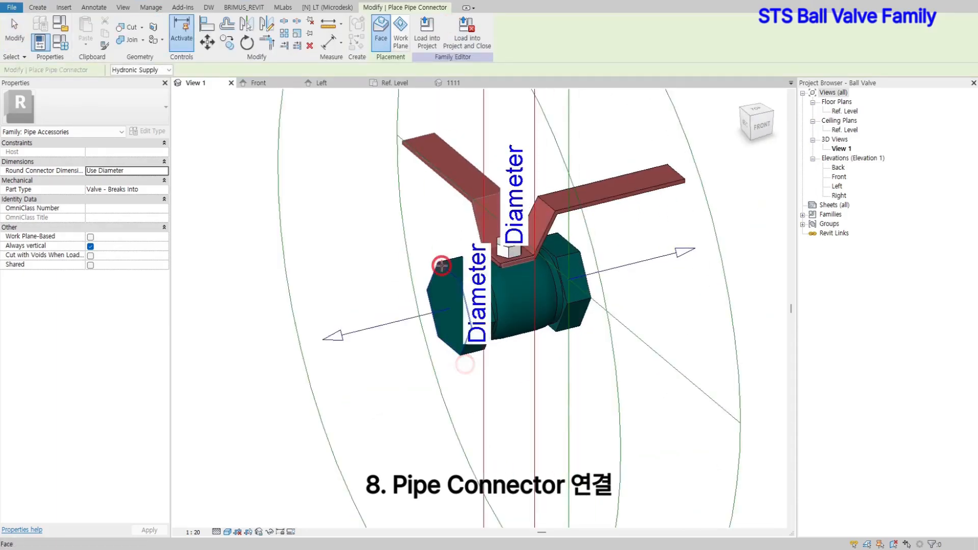
{"action": "key", "text": "Escape"}
- Associate the diameter of both pipe connectors with the Nominal Diameter parameter
{"action": "scroll", "coordinate": [565, 282], "scroll_direction": "down", "scroll_amount": 3}
{"action": "left_click", "coordinate": [640, 263]}
{"action": "left_click", "coordinate": [439, 136], "text": "ctrl"}
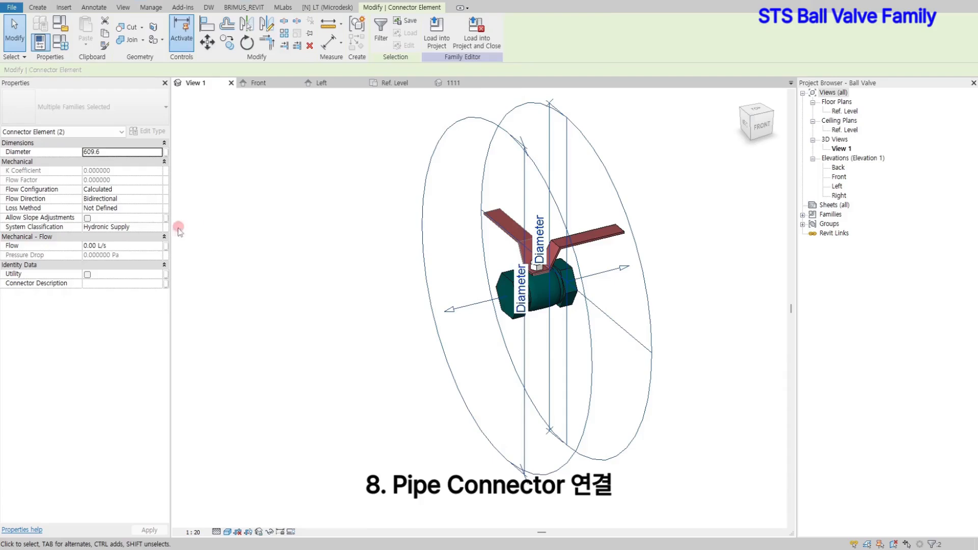
{"action": "left_click", "coordinate": [165, 153]}
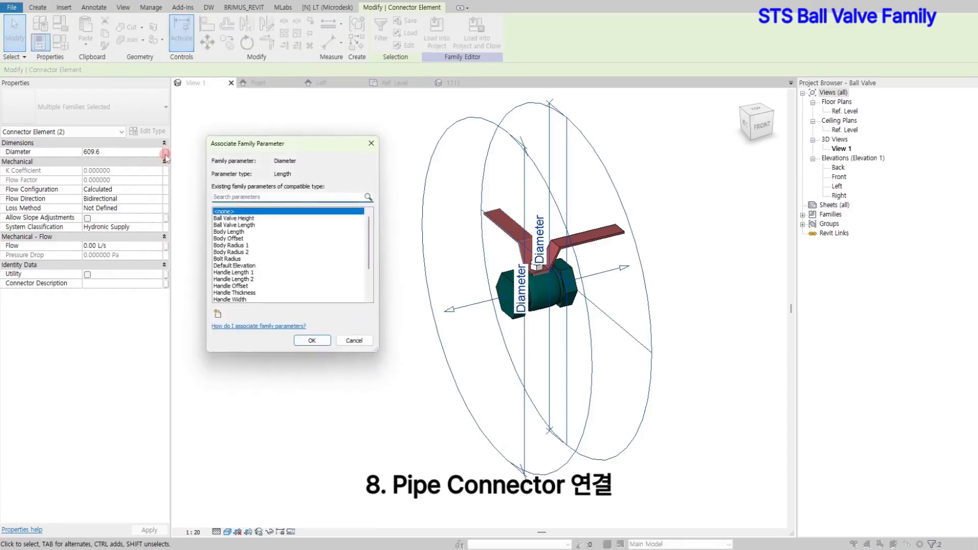
{"action": "scroll", "coordinate": [246, 283], "scroll_direction": "down", "scroll_amount": 2}
{"action": "left_click", "coordinate": [251, 265]}
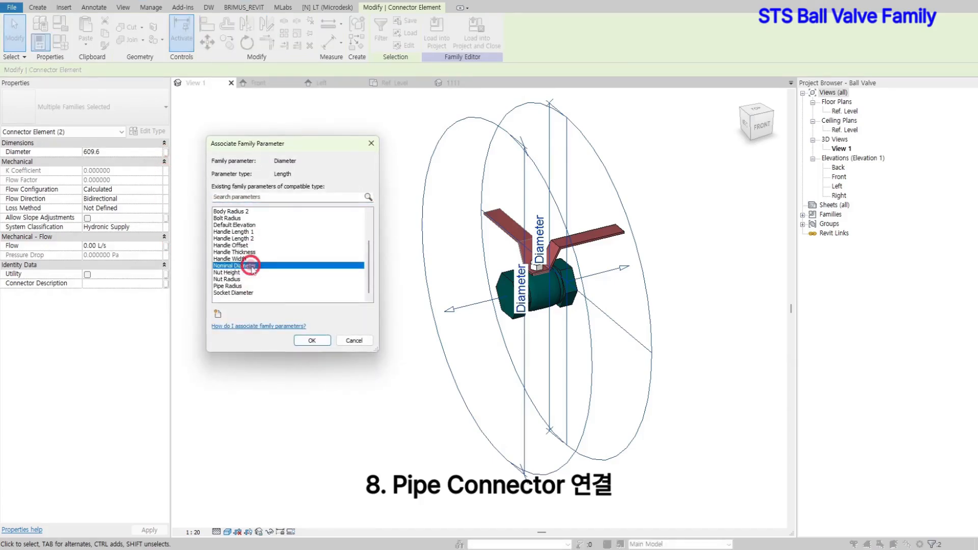
{"action": "left_click", "coordinate": [313, 341]}
{"action": "left_click", "coordinate": [618, 375]}
{"action": "scroll", "coordinate": [592, 387], "scroll_direction": "up", "scroll_amount": 3}
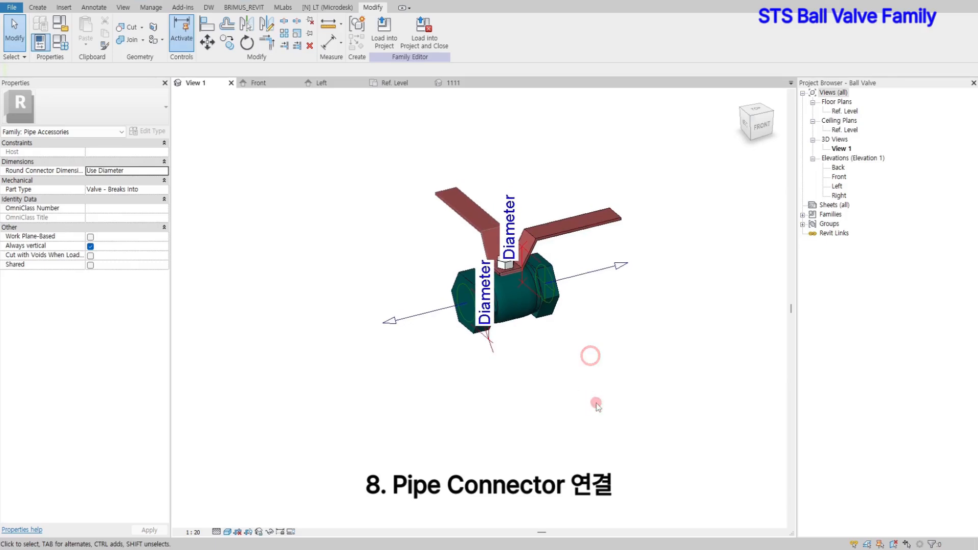
- Load the ball valve family into the project and place one valve on each of the five vertical pipes
{"action": "left_click", "coordinate": [386, 32]}
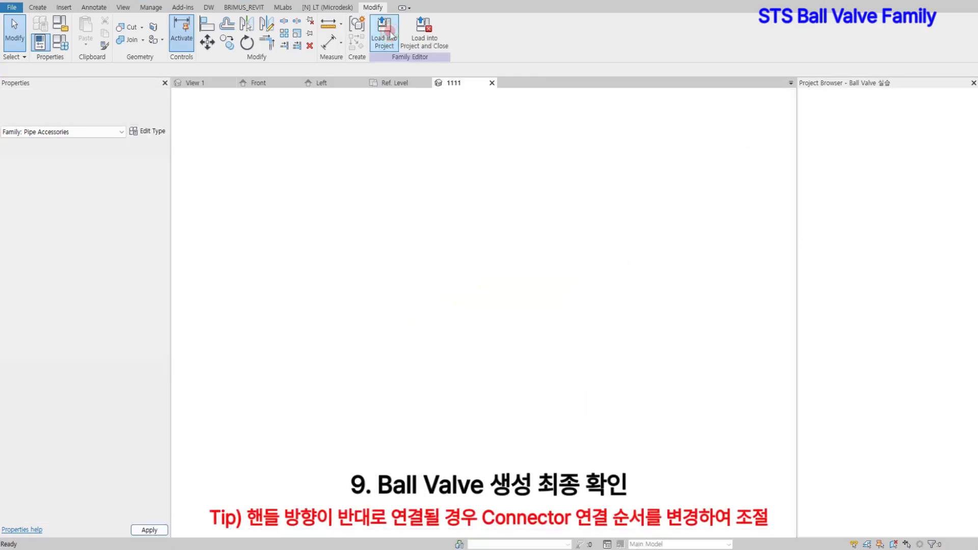
{"action": "left_click", "coordinate": [359, 305]}
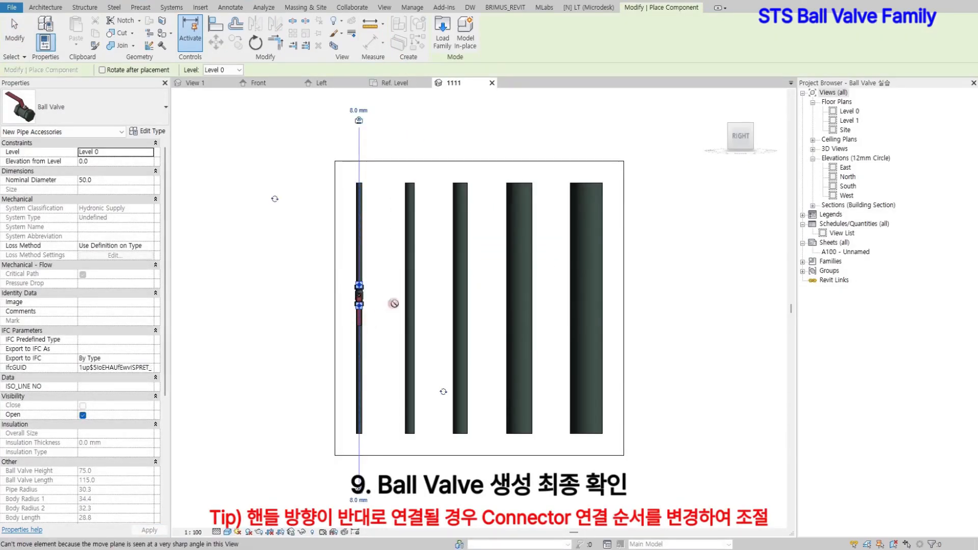
{"action": "left_click", "coordinate": [409, 305]}
{"action": "left_click", "coordinate": [457, 305]}
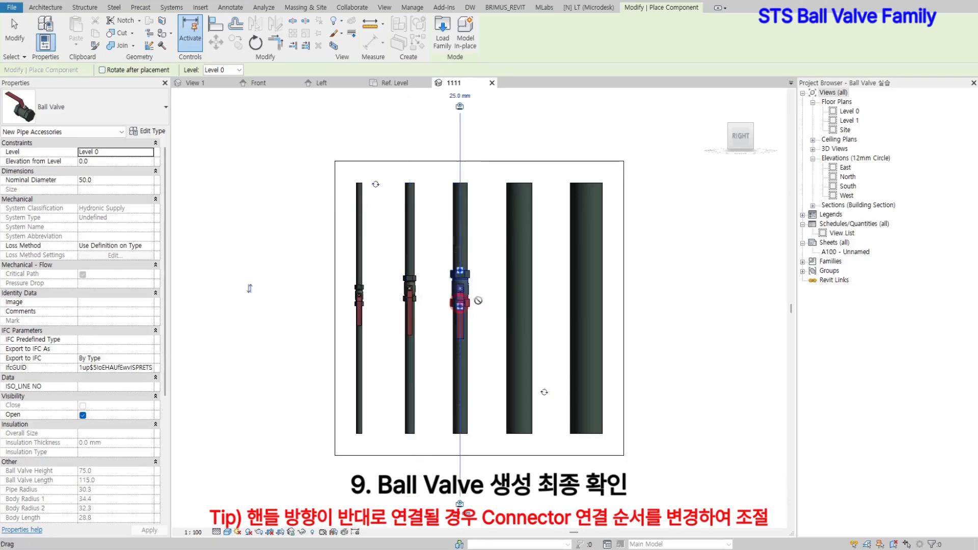
{"action": "left_click", "coordinate": [519, 300]}
{"action": "left_click", "coordinate": [589, 300]}
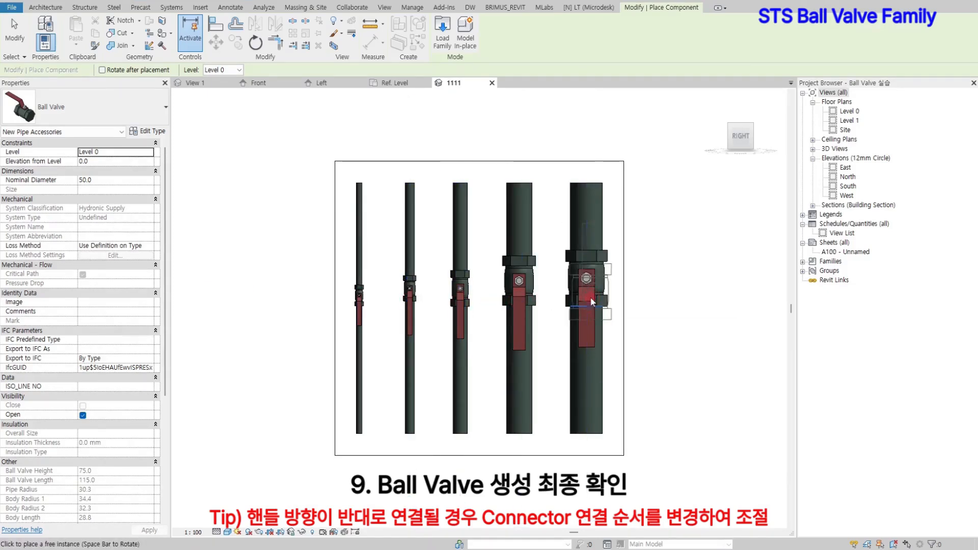
{"action": "key", "text": "Escape"}
{"action": "scroll", "coordinate": [535, 315], "scroll_direction": "up", "scroll_amount": 1}
- Turn off the Open parameter for the valves on the three thinnest pipes and inspect them in an angled 3D view
{"action": "left_click", "coordinate": [433, 283]}
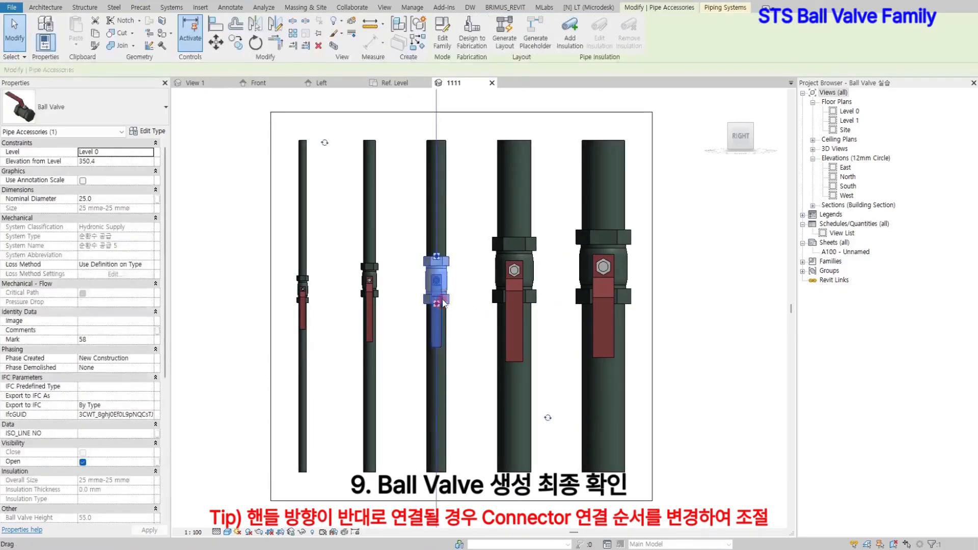
{"action": "left_click", "coordinate": [688, 348]}
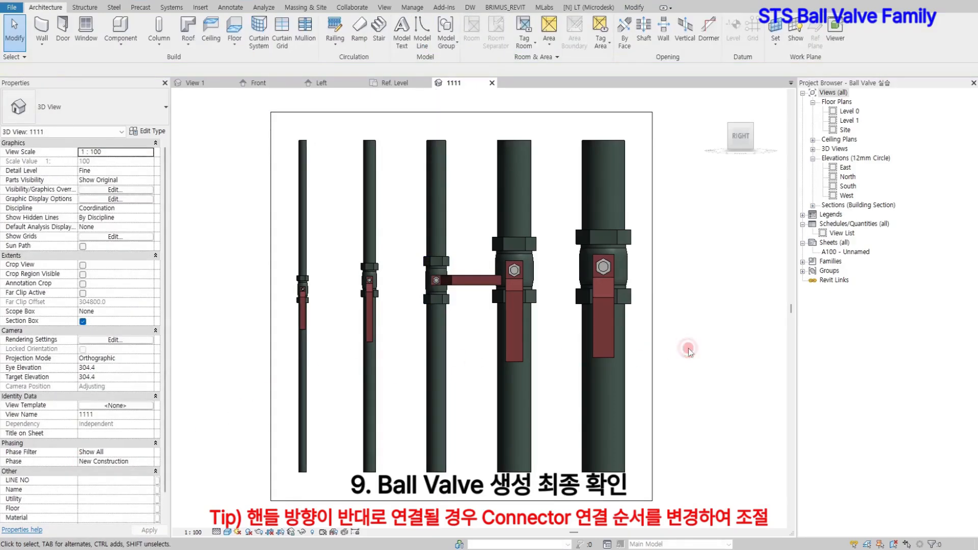
{"action": "left_click", "coordinate": [383, 289]}
{"action": "left_click", "coordinate": [83, 462]}
{"action": "left_click", "coordinate": [644, 363]}
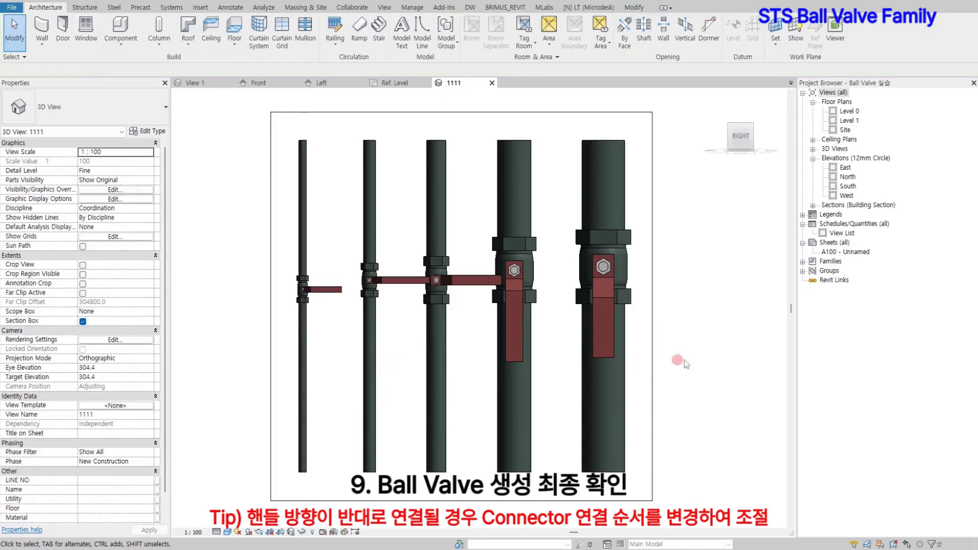
{"action": "middle_click_drag", "start_coordinate": [683, 356], "coordinate": [579, 426], "text": "shift"}
{"action": "scroll", "coordinate": [579, 425], "scroll_direction": "down", "scroll_amount": 3}
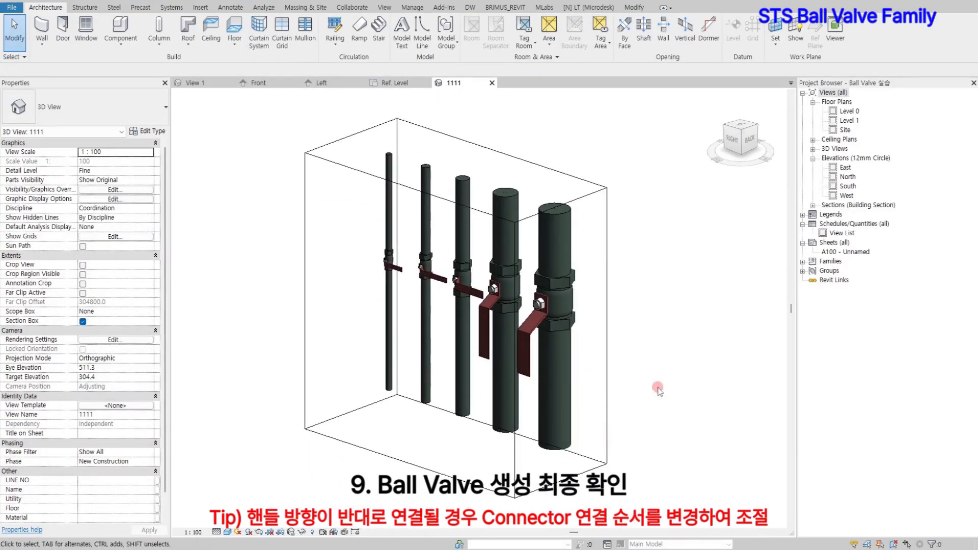